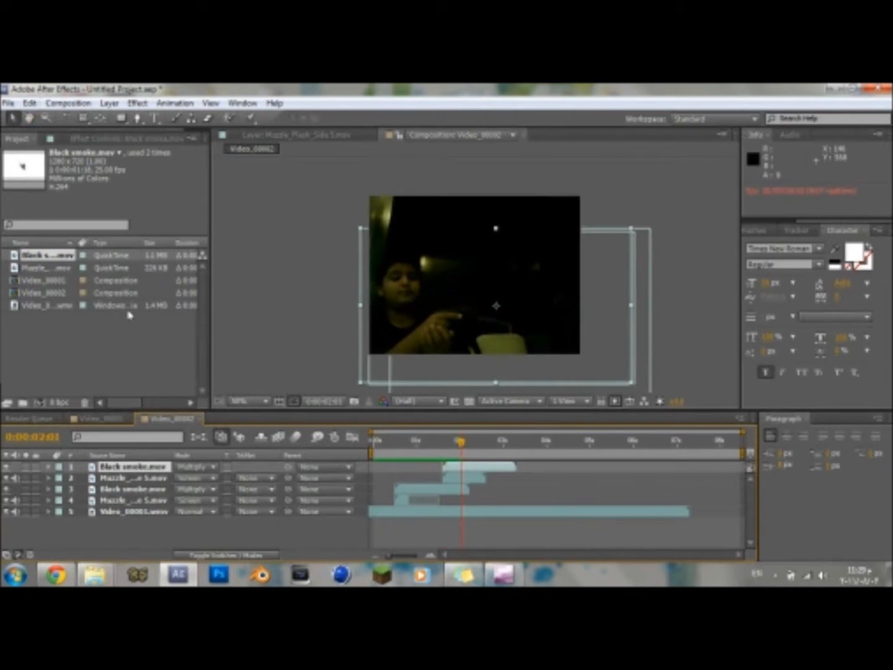
Step: Duplicate the Video_00001.wmv layer and set the upper copy's blending mode to Add
click(154, 515)
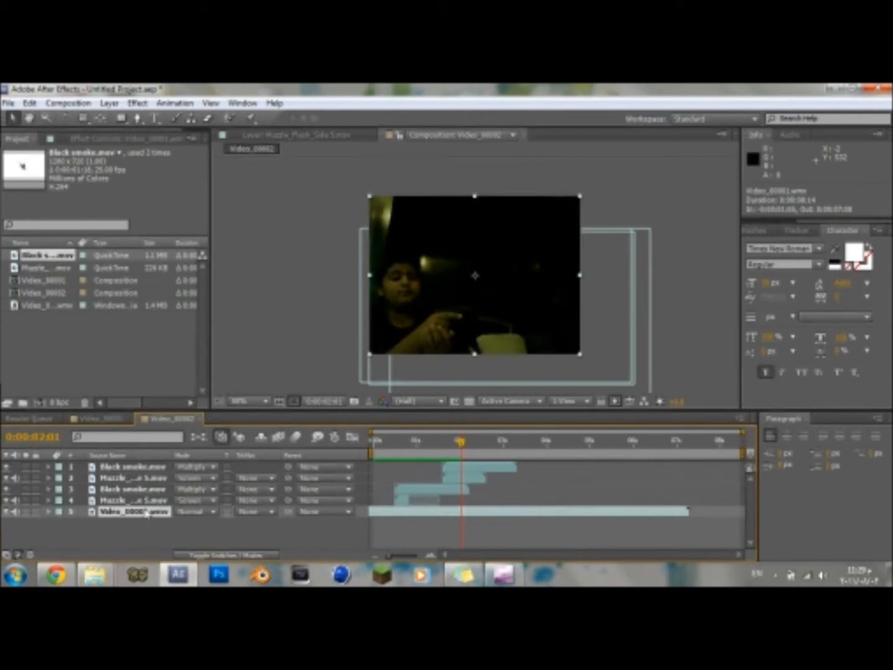
key(ctrl+d)
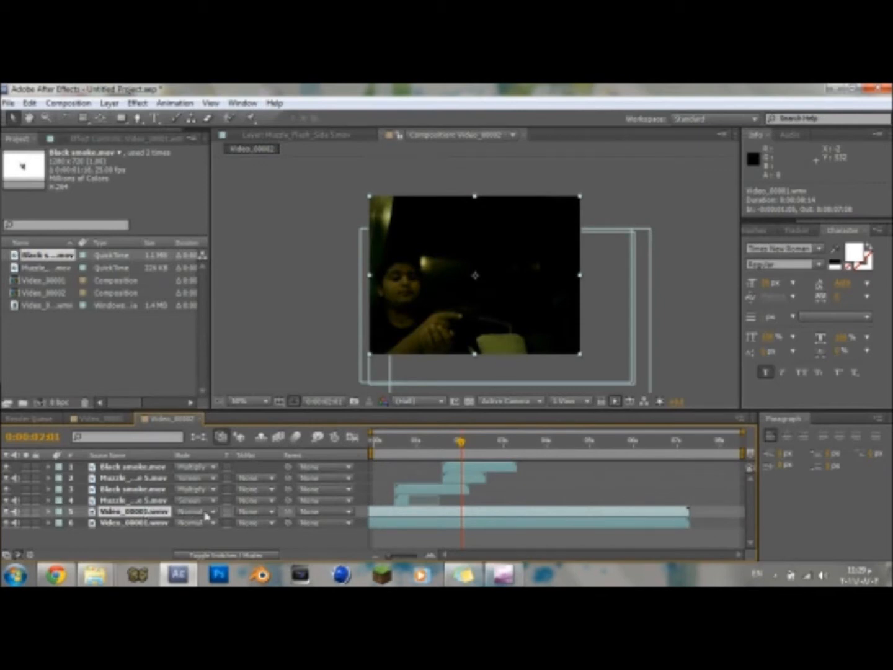
click(157, 527)
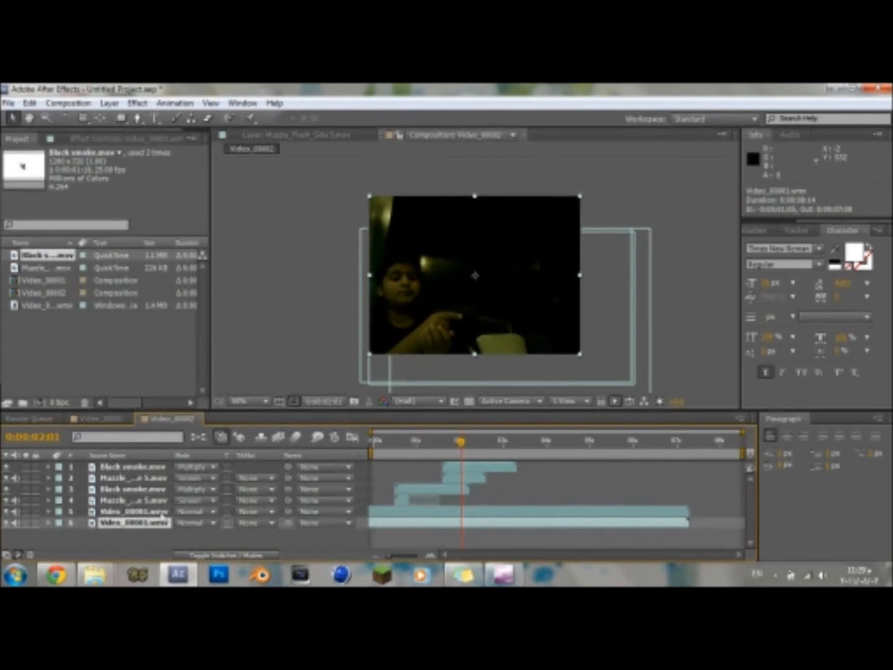
click(161, 513)
click(161, 524)
click(163, 514)
click(193, 514)
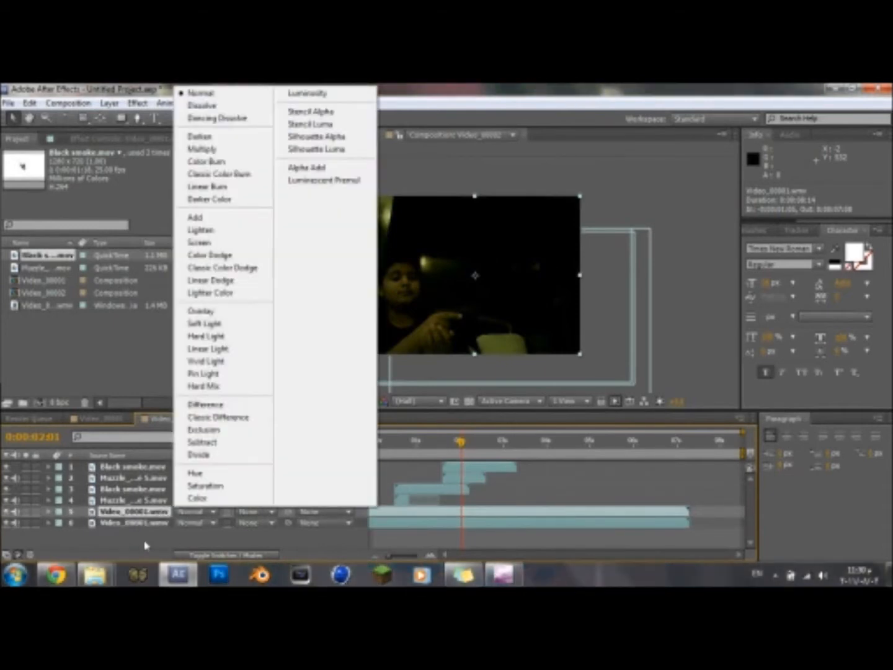
click(147, 546)
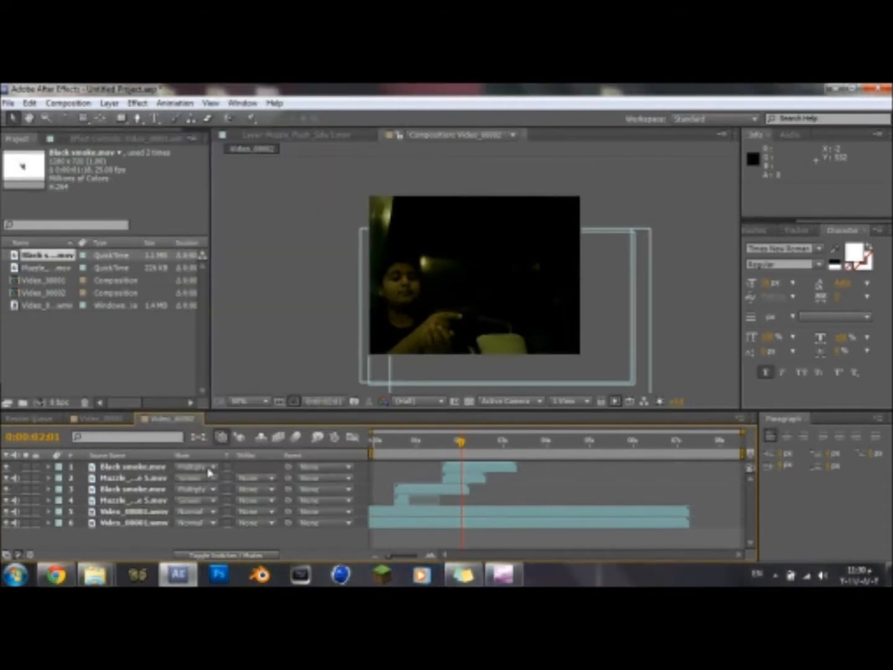
click(194, 512)
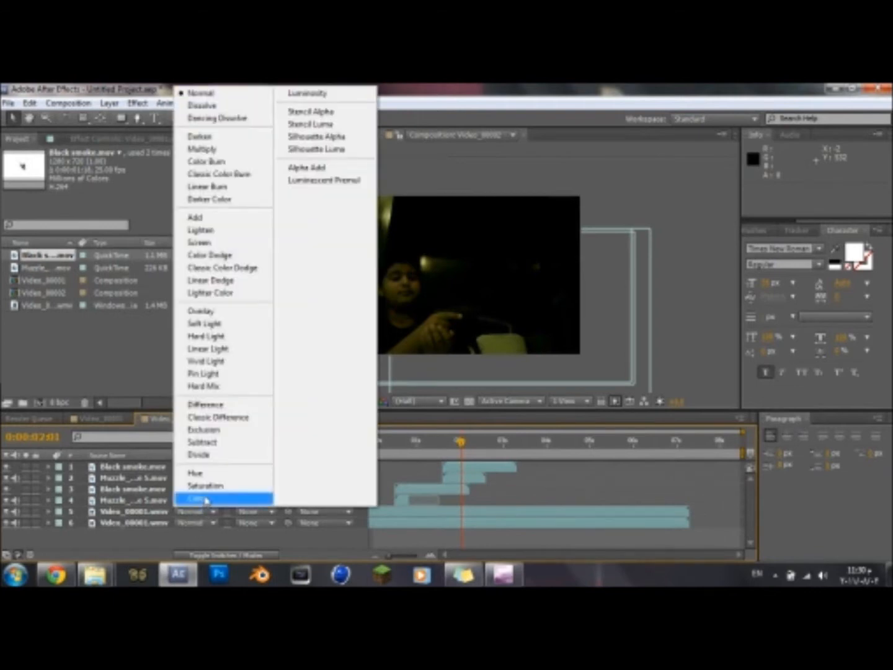
click(235, 220)
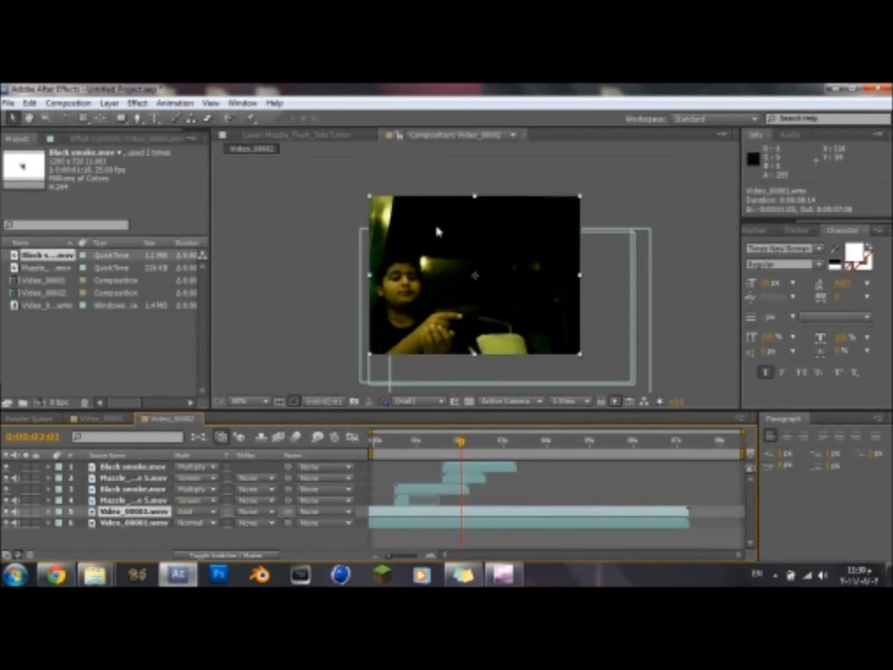
Step: At 0:00:00:15, draw a closed Pen mask on the upper Video_00001.wmv layer around the flash-facing part of the face, chest and arms
click(139, 118)
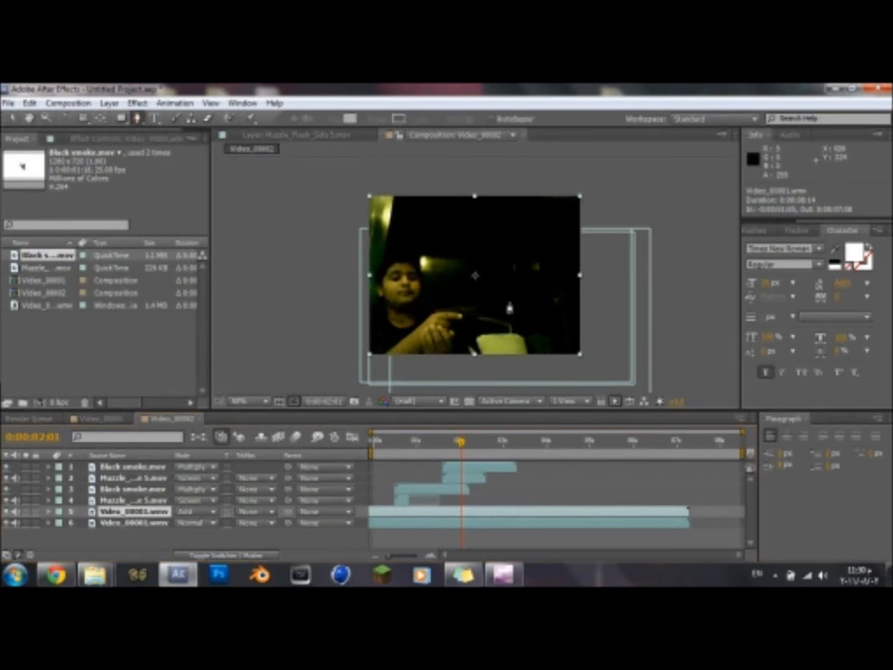
drag(462, 446, 399, 455)
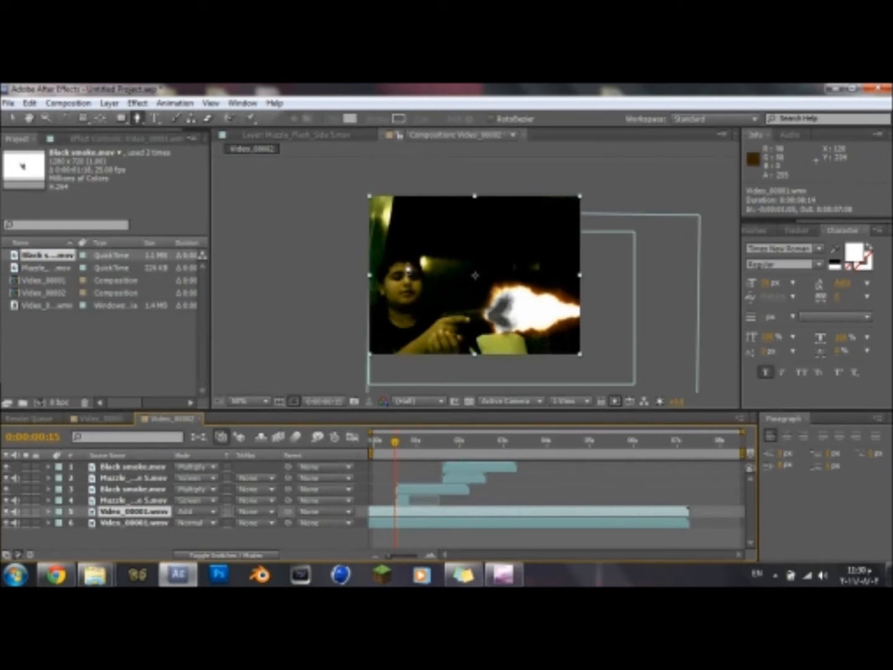
click(408, 264)
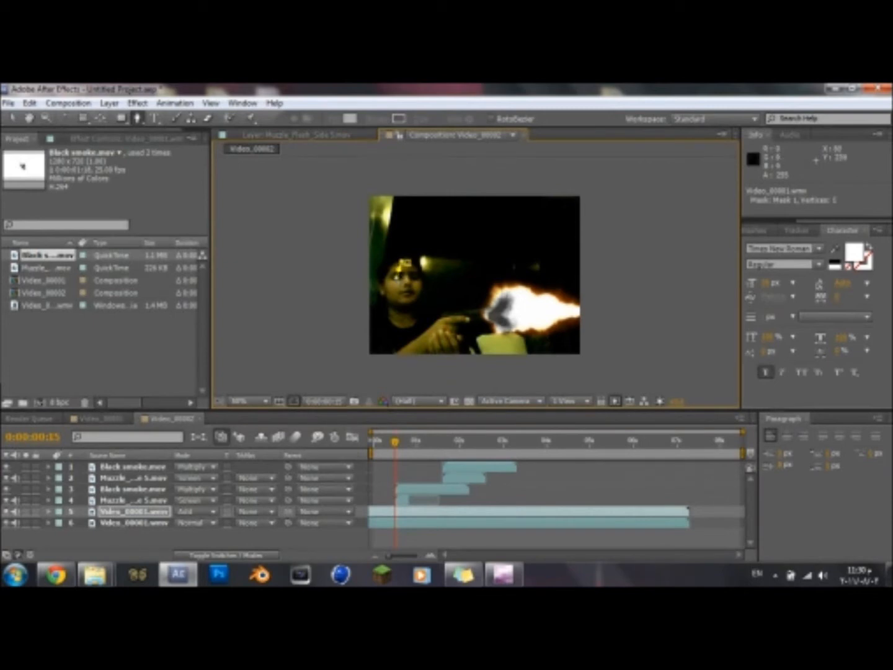
click(398, 291)
click(408, 308)
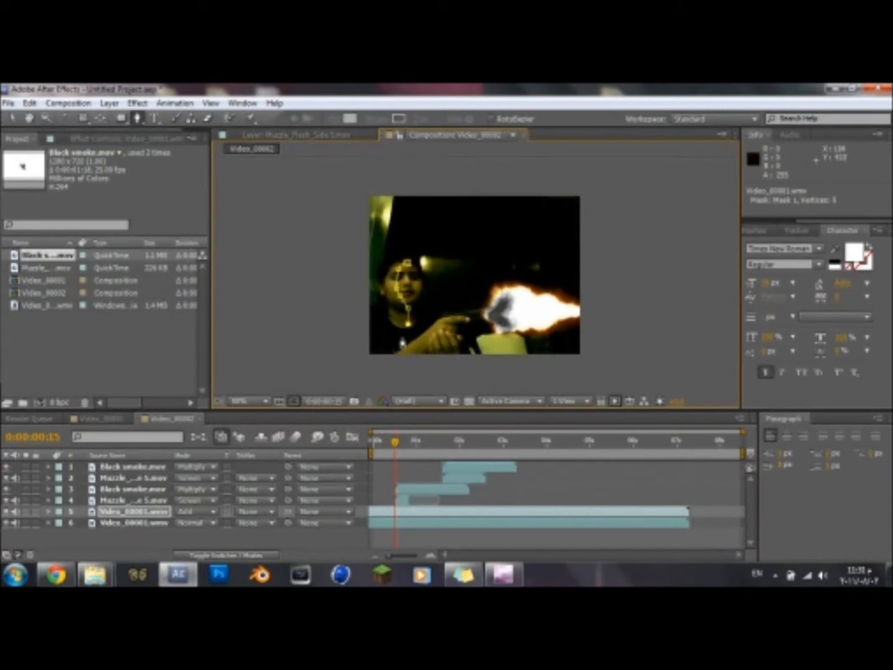
mouse_move(406, 340)
mouse_down()
mouse_move(413, 350)
mouse_move(401, 355)
mouse_up()
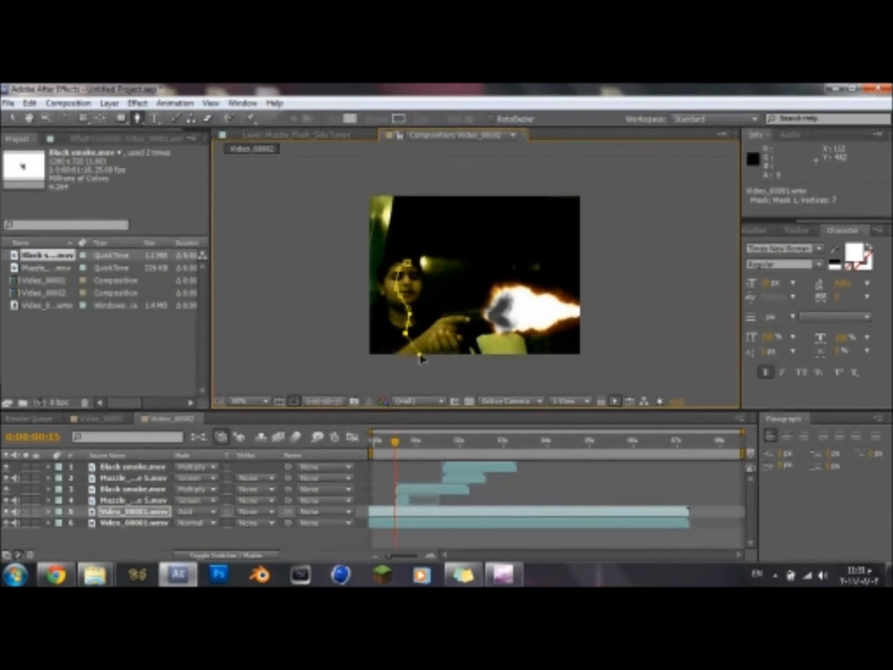
click(455, 352)
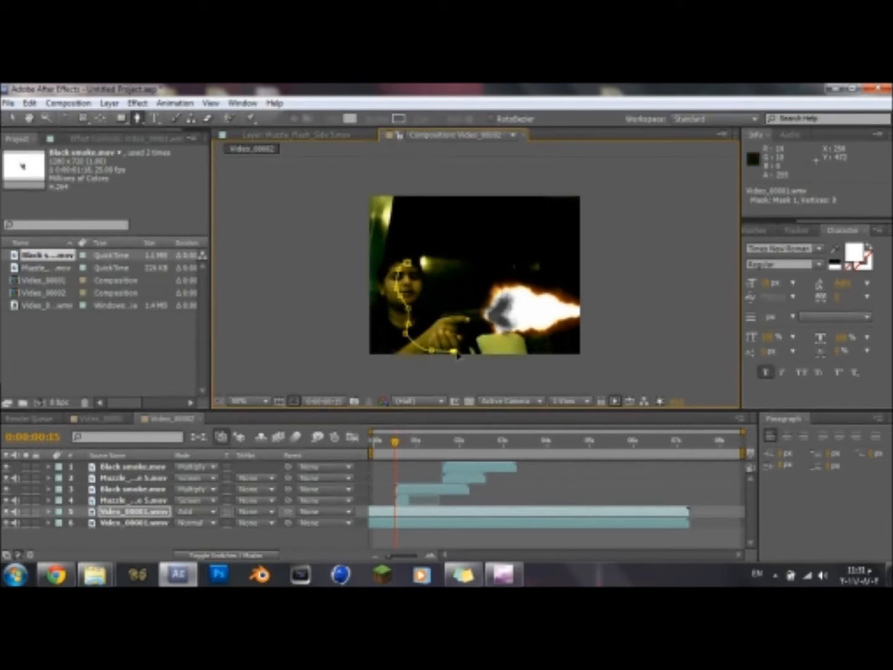
click(460, 338)
click(467, 325)
click(472, 310)
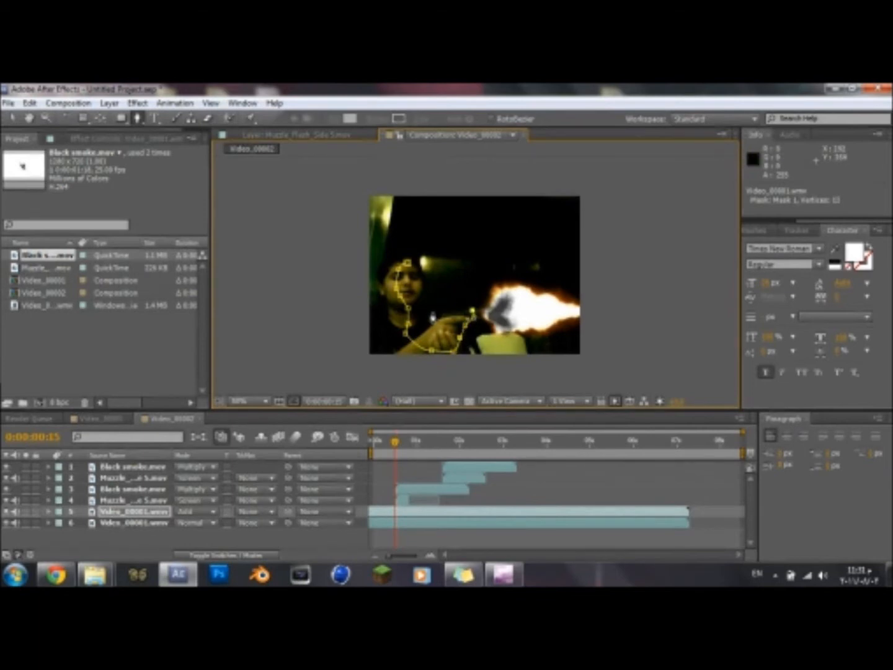
click(444, 312)
click(428, 324)
click(439, 307)
click(451, 304)
click(438, 290)
click(427, 292)
click(427, 271)
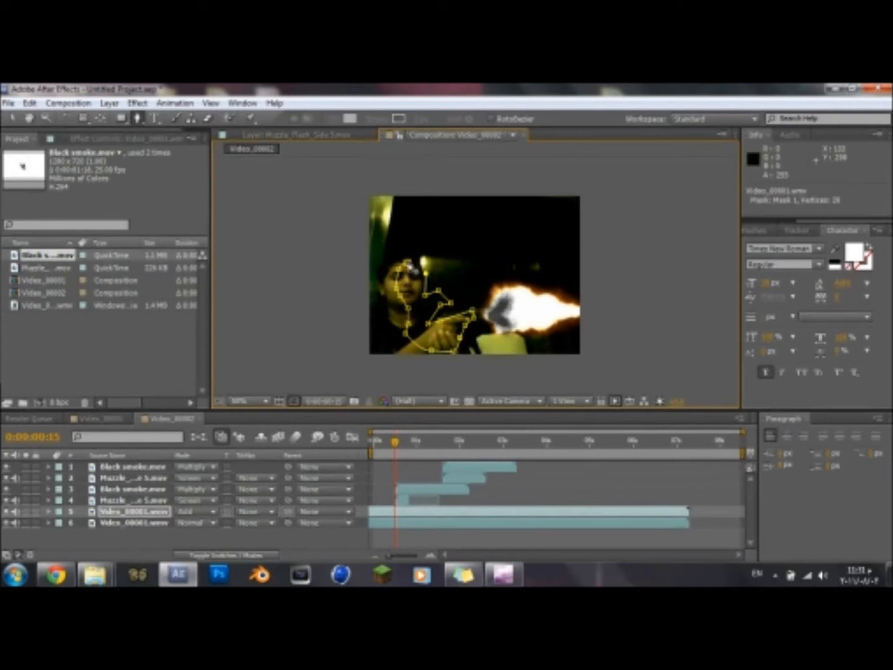
click(404, 261)
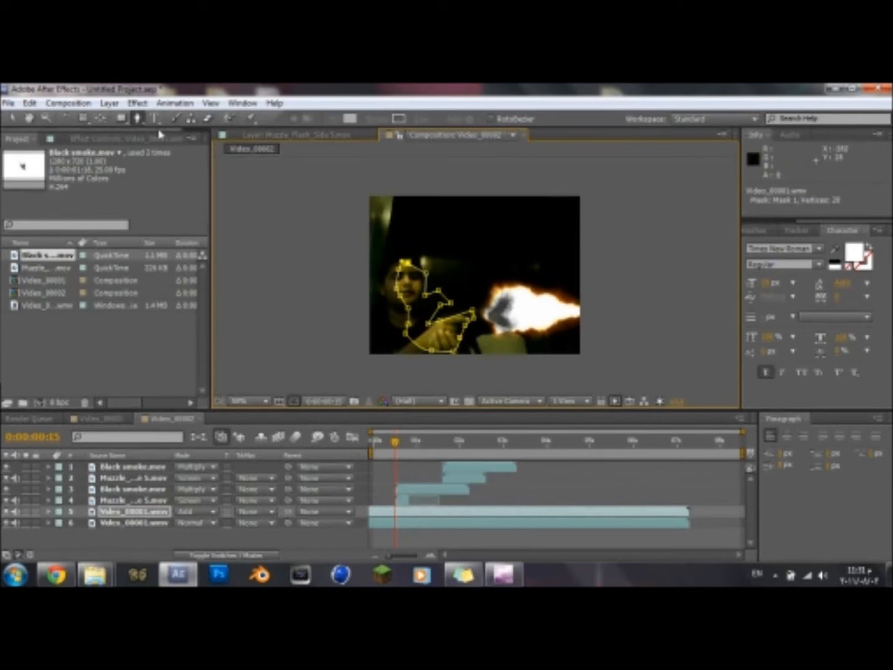
Step: Draw an elliptical mask around the muzzle flash on the upper Video_00001.wmv layer
click(121, 119)
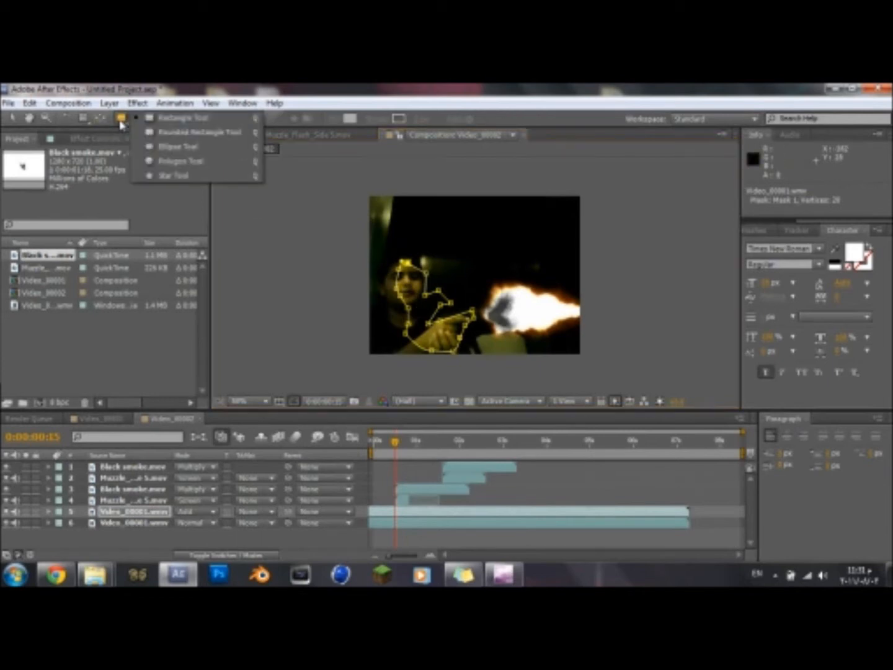
click(178, 147)
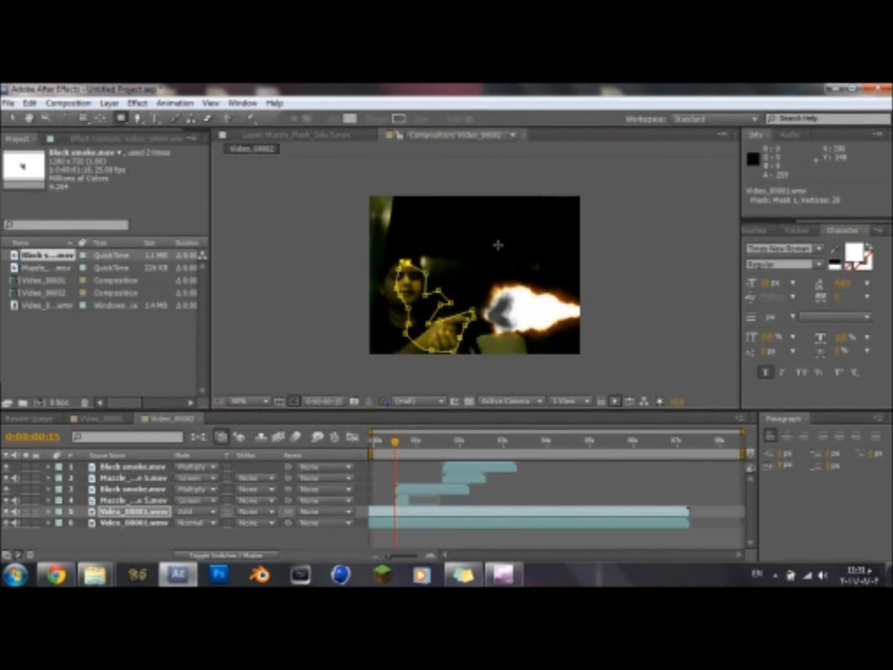
drag(477, 235, 594, 362)
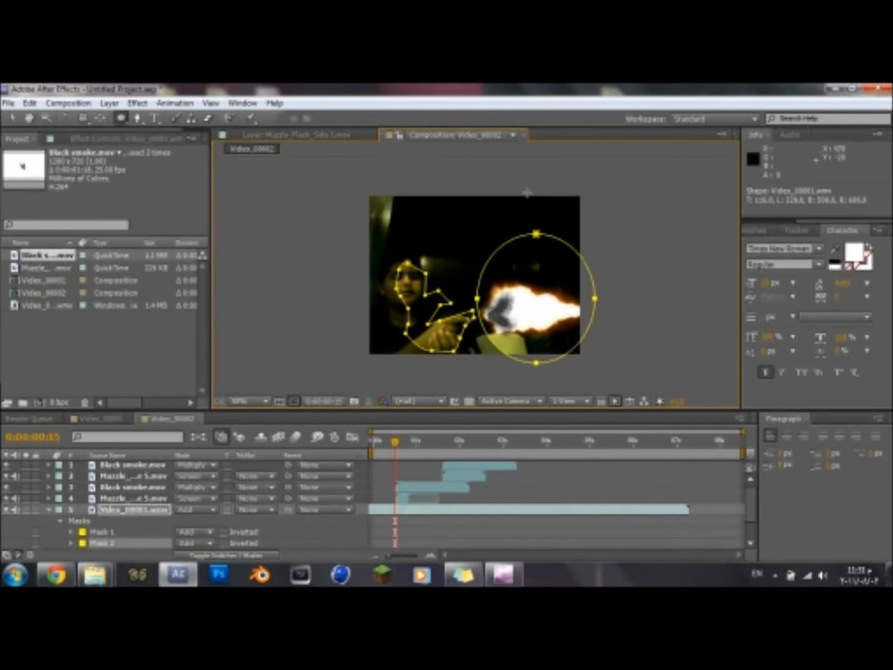
Step: Enlarge the elliptical mask and reposition it so it surrounds the muzzle flash and meets the gun hand
click(14, 118)
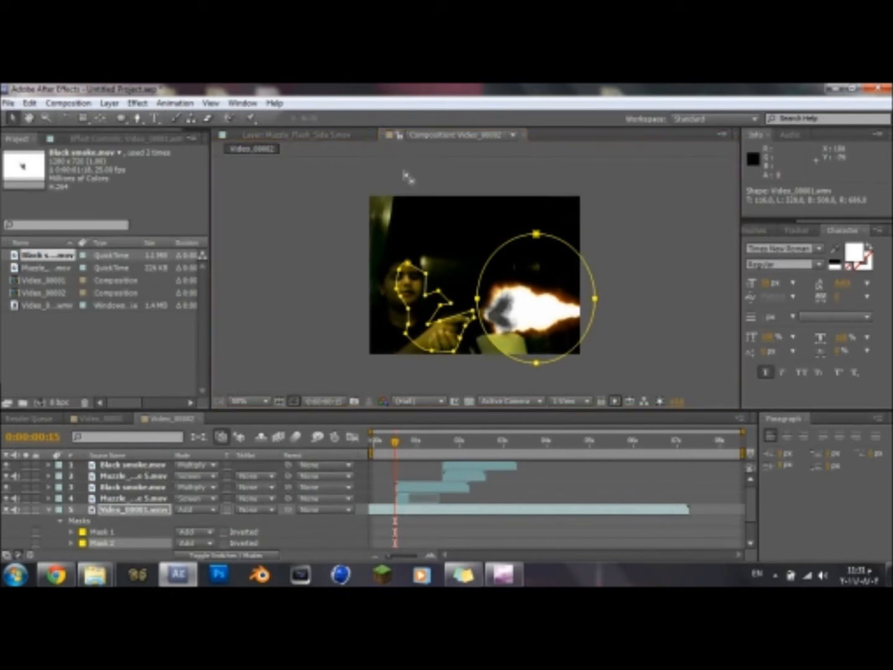
drag(538, 239, 536, 215)
drag(476, 281, 480, 289)
double_click(481, 289)
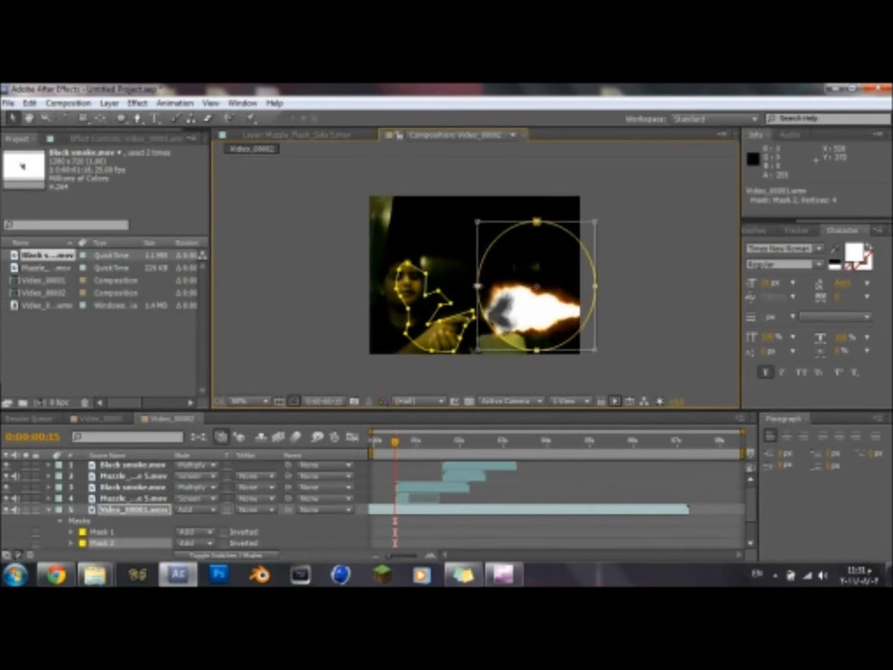
drag(477, 286, 460, 286)
drag(528, 220, 528, 212)
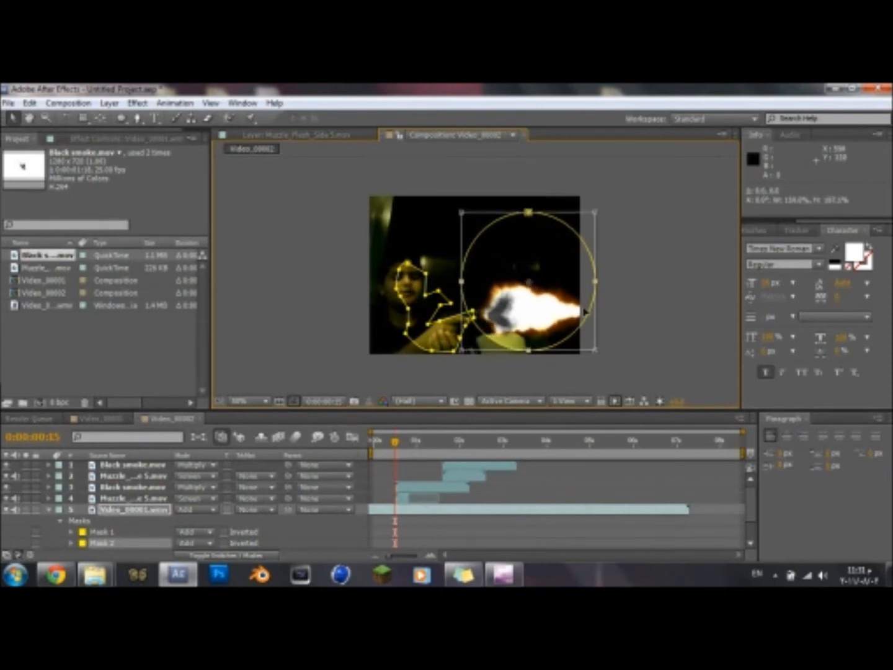
mouse_move(549, 313)
mouse_down()
mouse_move(554, 321)
mouse_move(559, 307)
mouse_up()
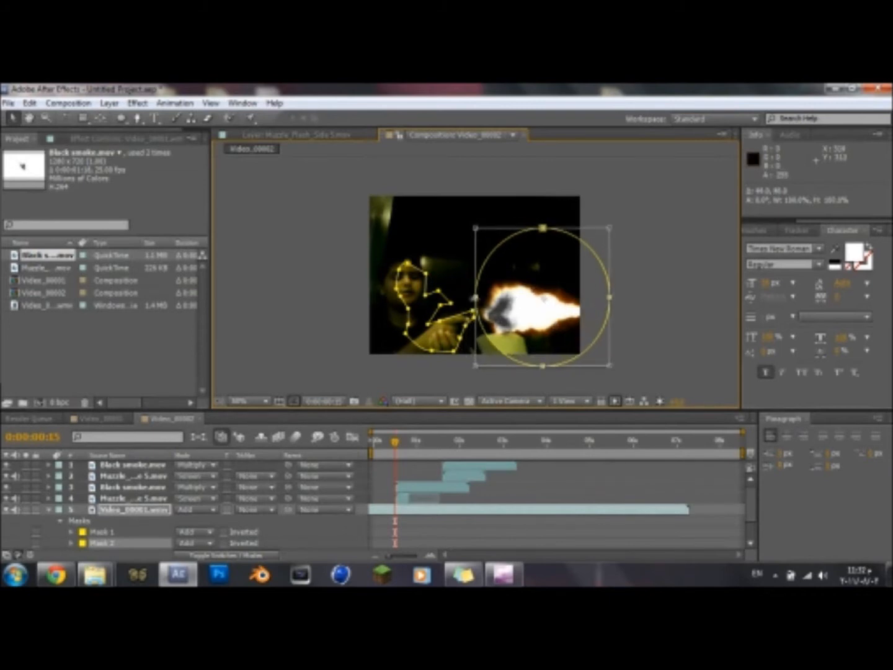
drag(475, 298, 470, 298)
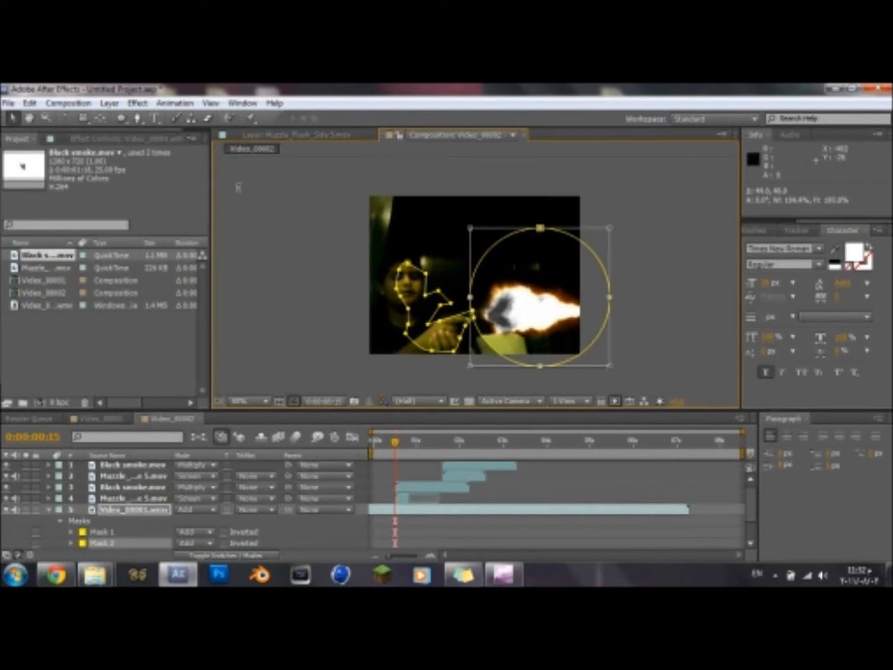
double_click(337, 304)
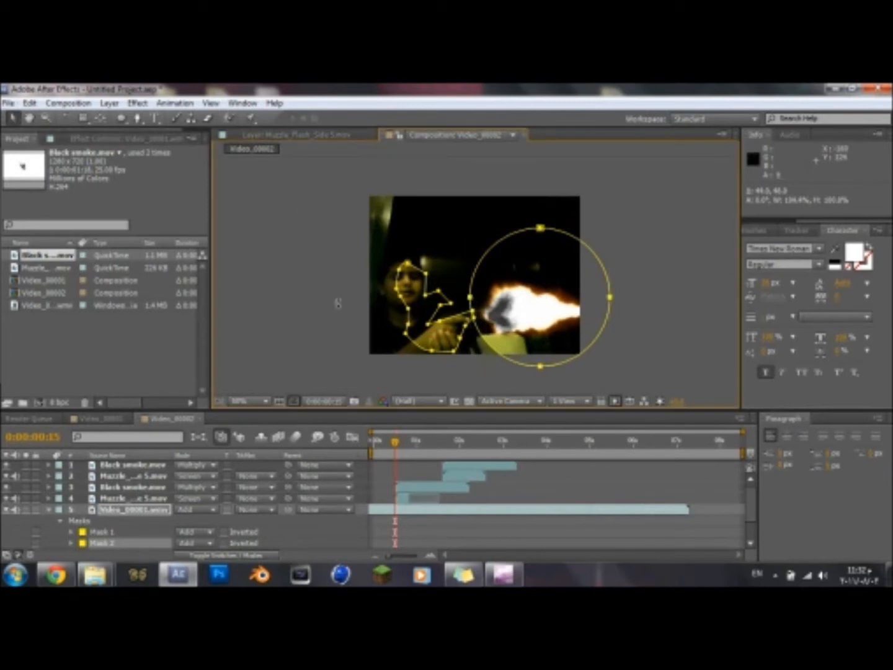
Step: Increase the feather of Mask 1 on the upper Video_00001.wmv layer and check the result without the mask outlines
click(168, 508)
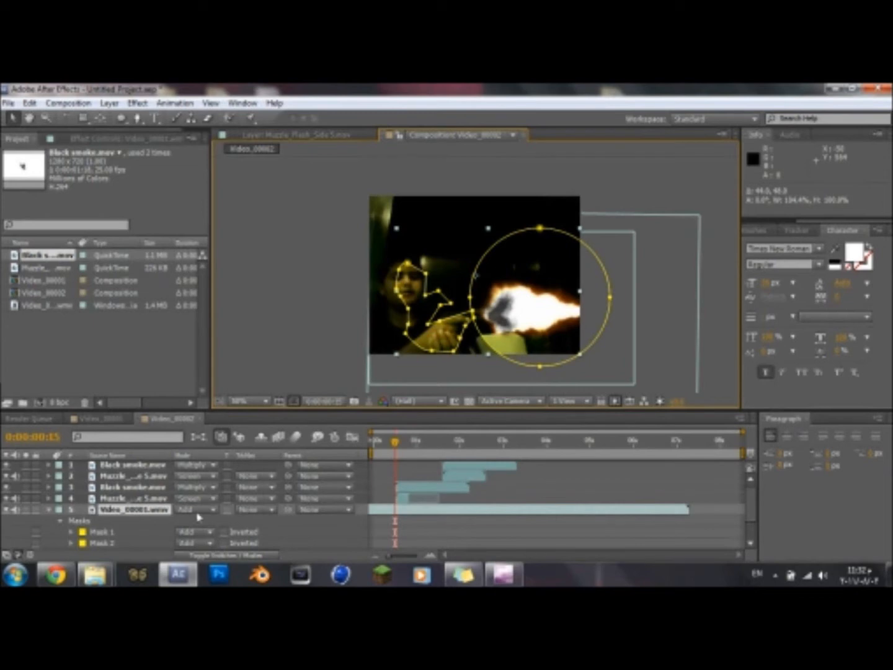
click(49, 510)
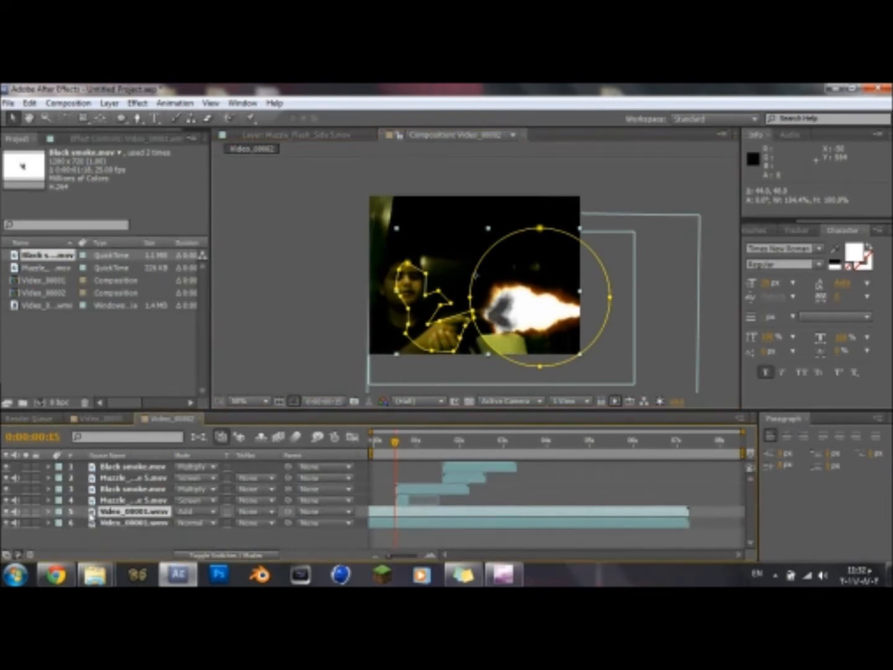
click(49, 512)
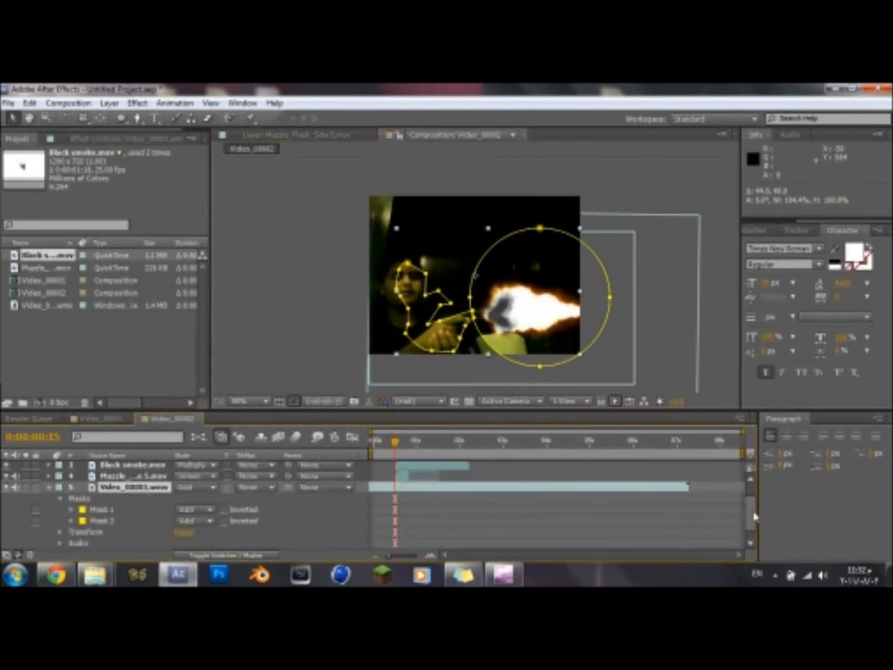
scroll(753, 521, down, 3)
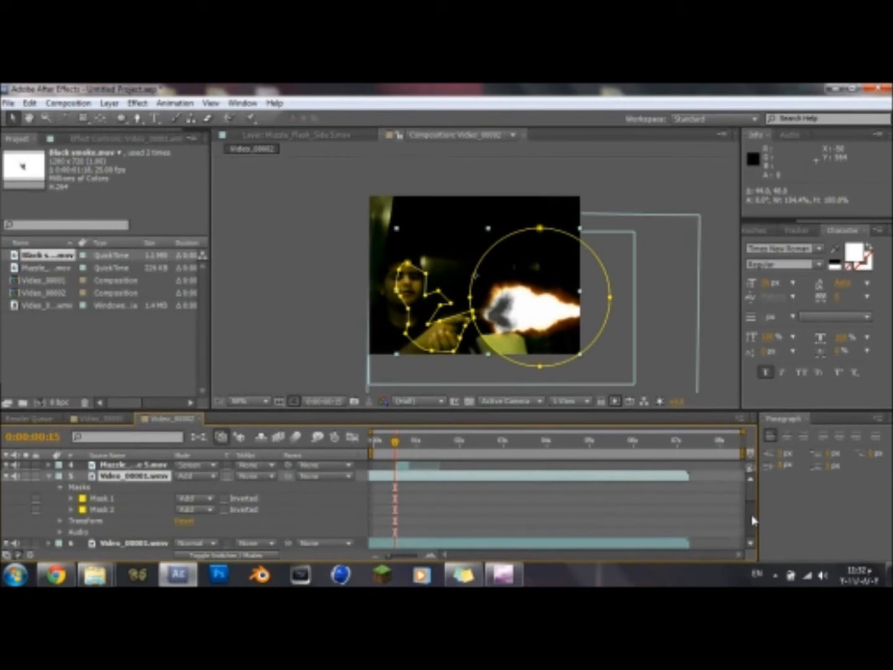
click(71, 499)
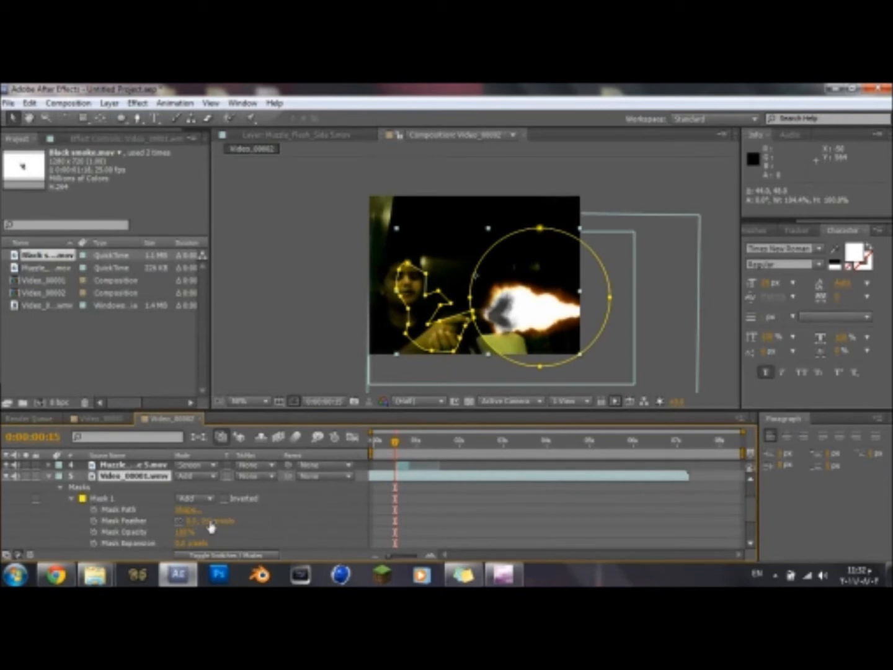
drag(204, 522, 224, 526)
click(333, 350)
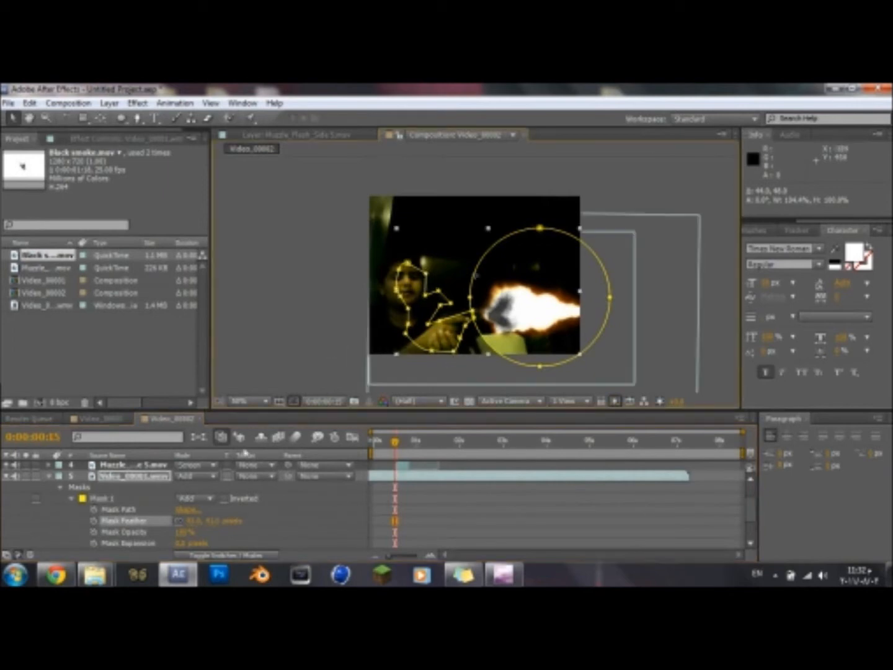
click(115, 465)
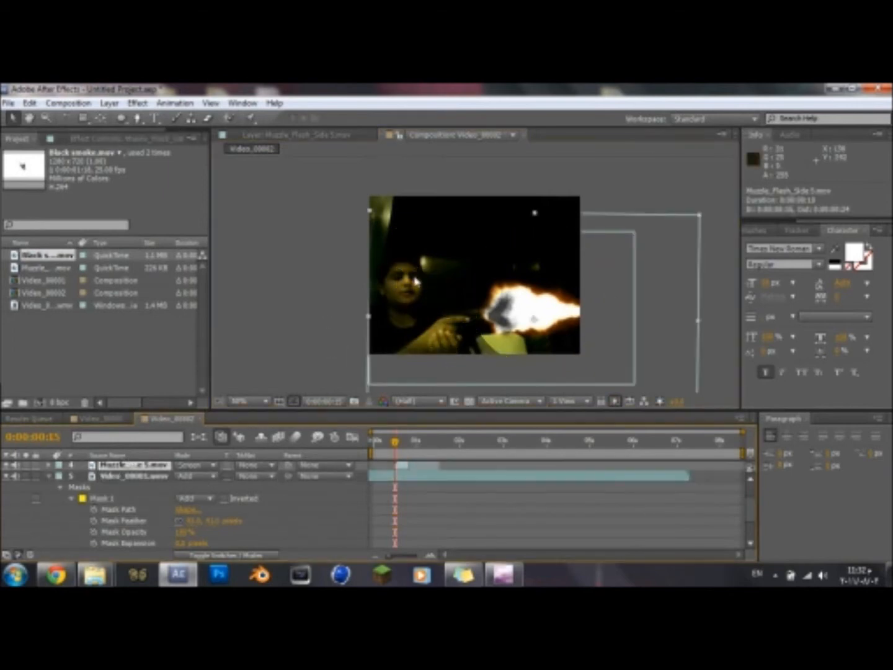
Step: Increase the feather of the elliptical Mask 2 on the upper Video_00001.wmv layer and check the result without the mask outlines
click(120, 478)
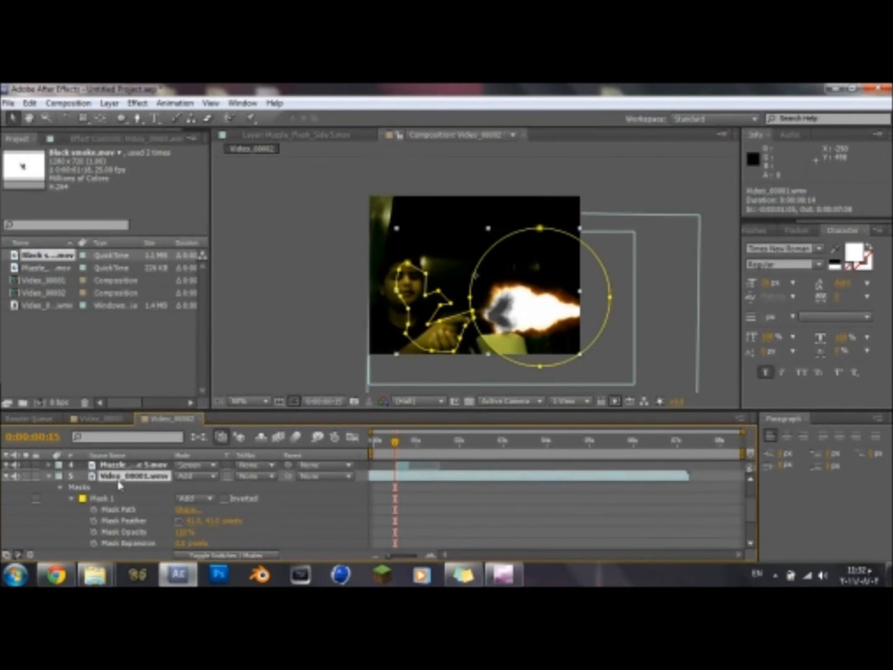
click(72, 500)
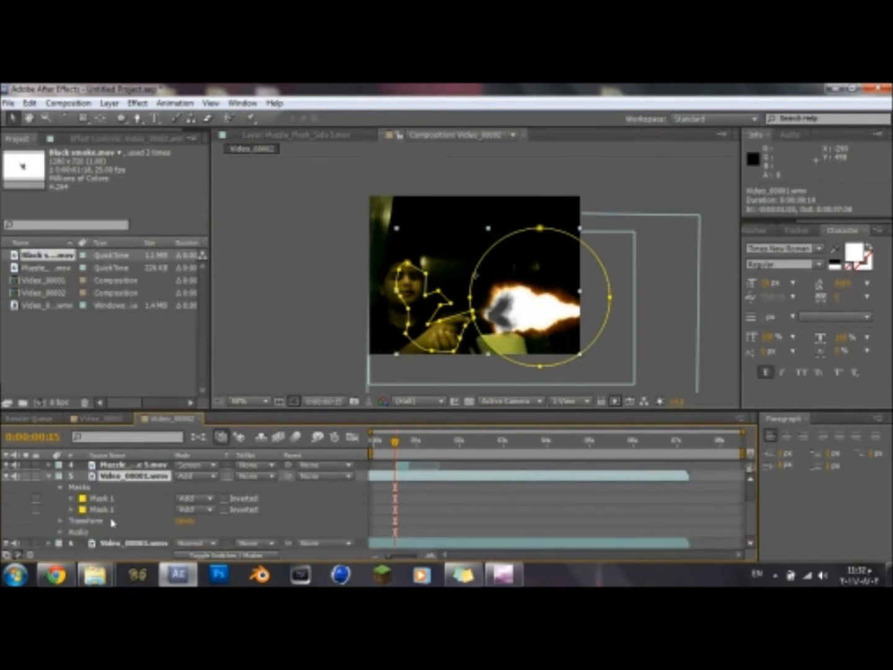
click(72, 511)
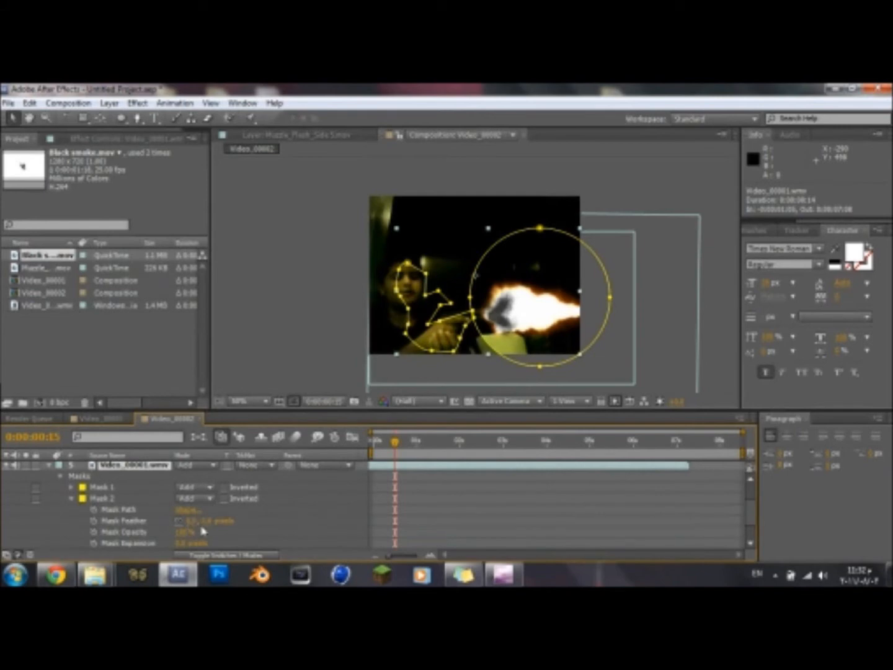
drag(199, 522, 210, 522)
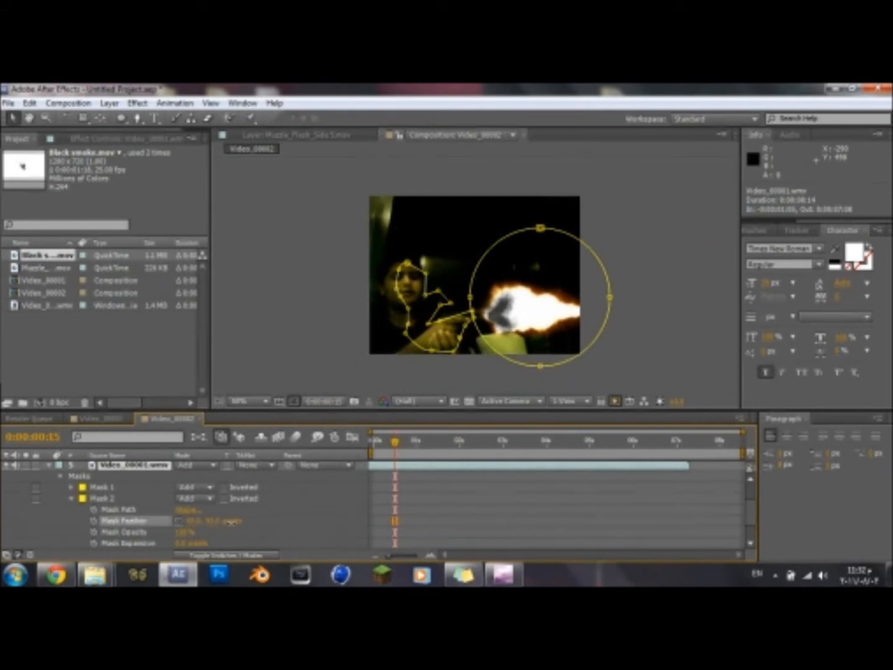
drag(230, 522, 232, 523)
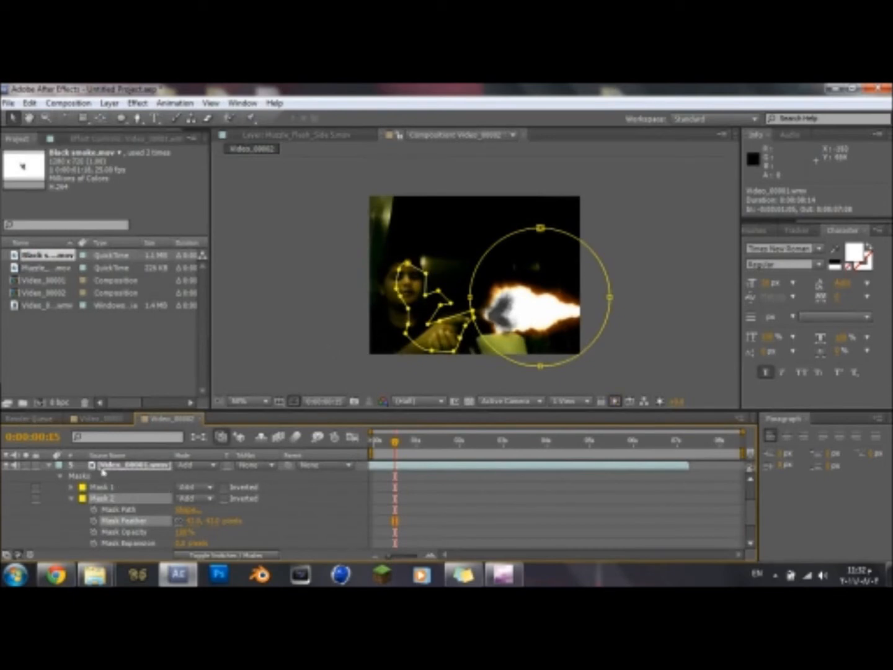
click(103, 472)
click(70, 526)
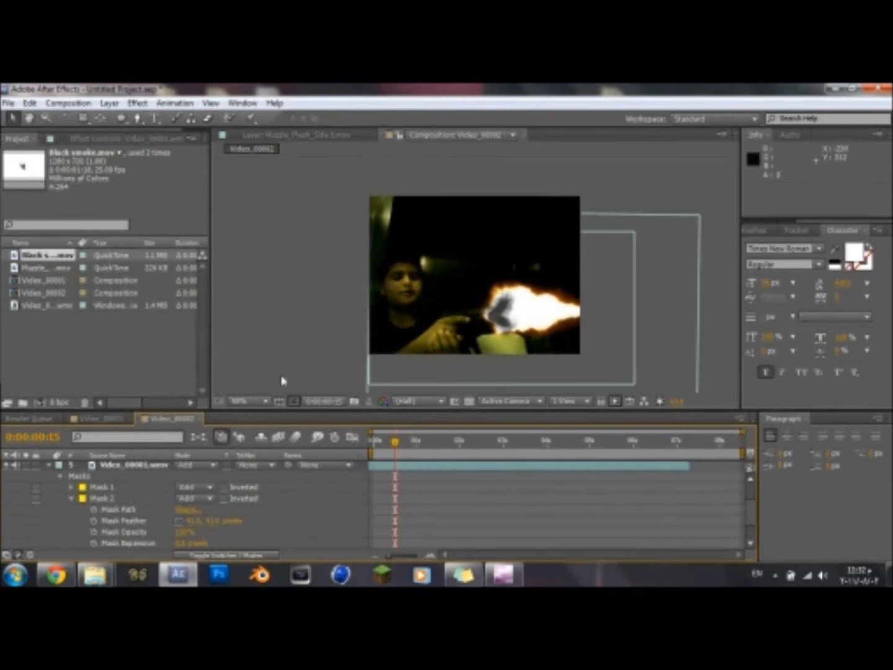
Step: Reduce the Mask Feather of Mask 2 and Mask 1 on the upper Video_00001.wmv layer to matching values
click(127, 520)
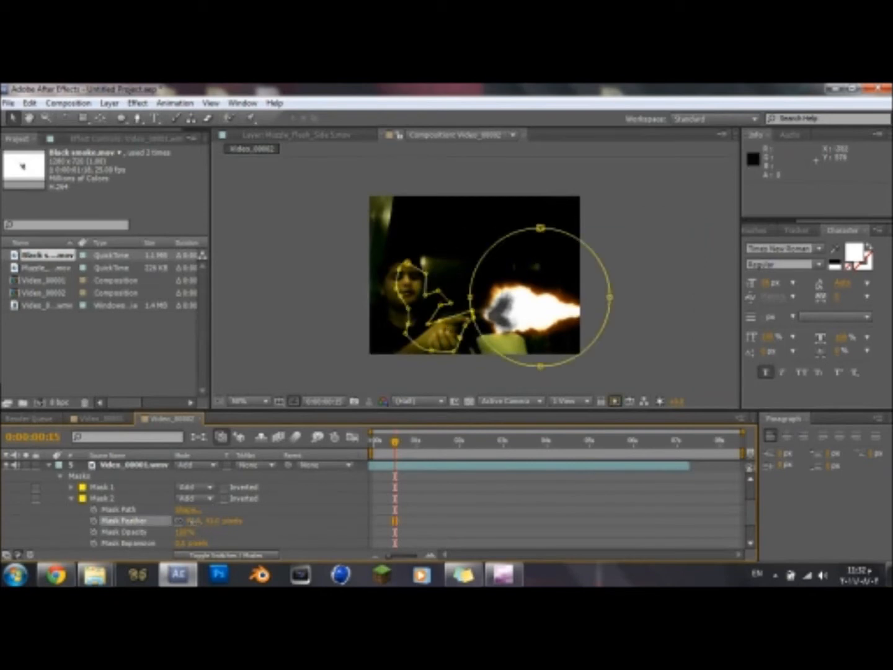
drag(191, 522, 192, 528)
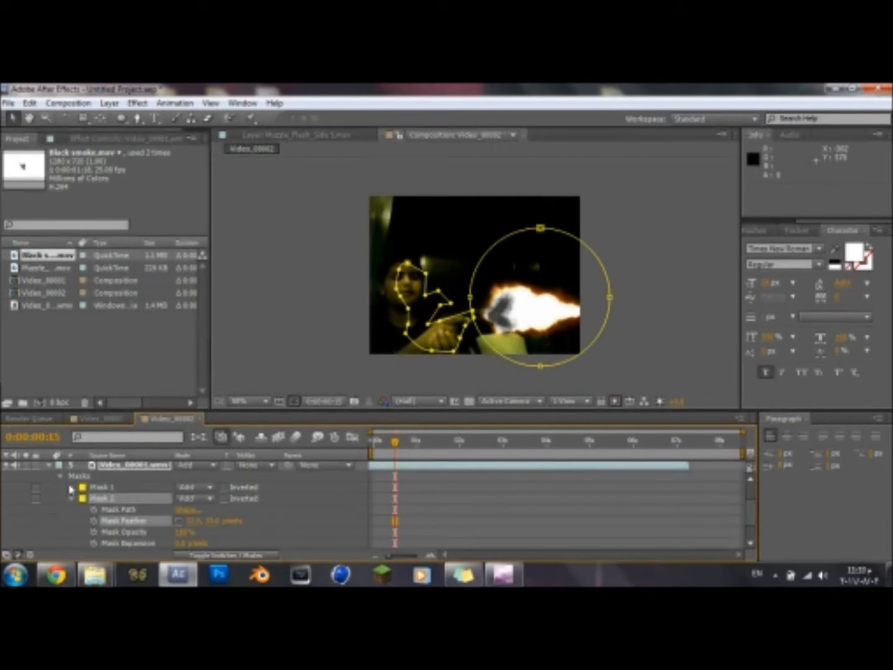
click(71, 487)
drag(193, 510, 191, 514)
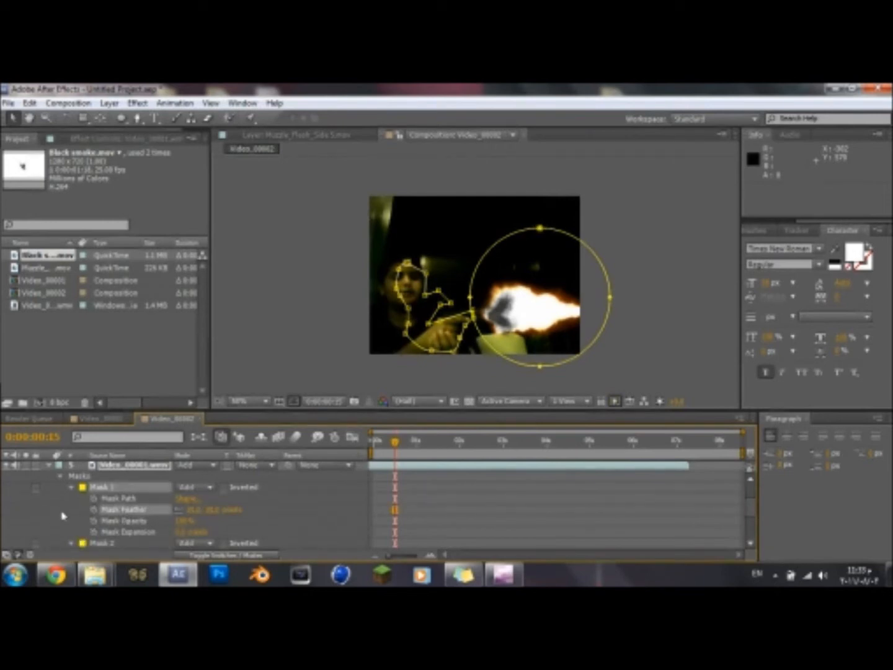
scroll(64, 517, down, 3)
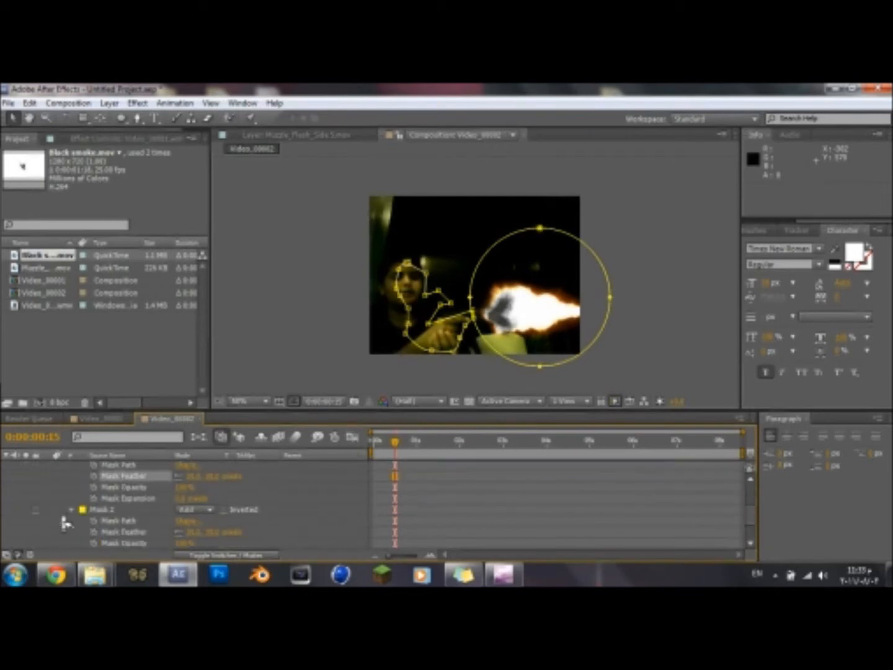
click(193, 532)
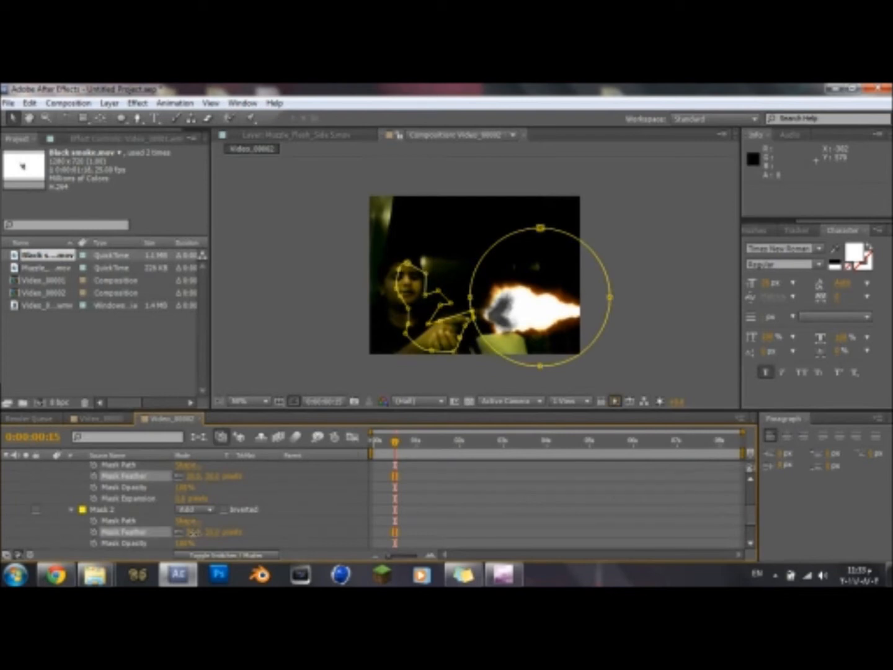
click(195, 533)
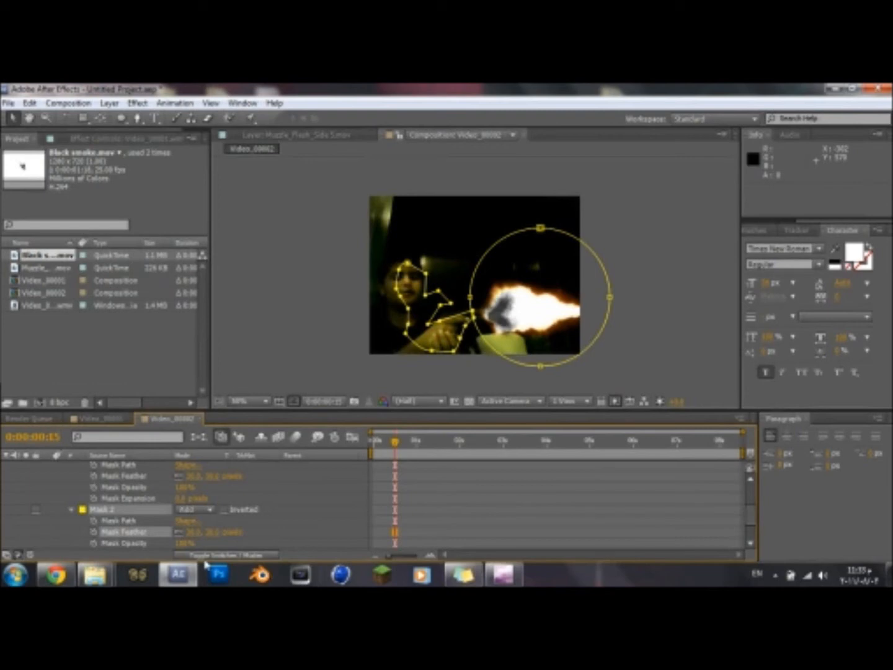
click(521, 579)
click(522, 579)
mouse_move(810, 580)
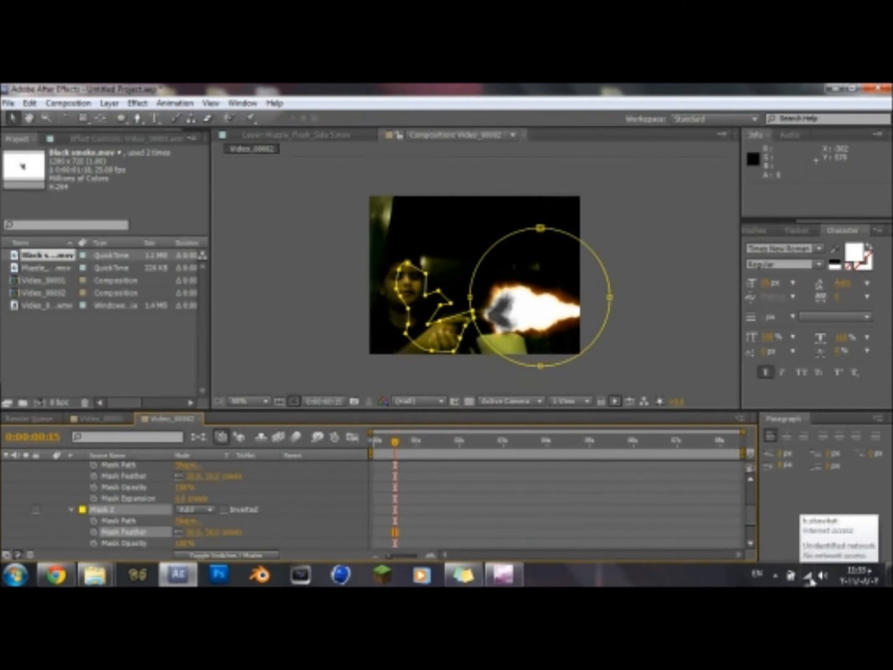
Step: At 0:00:00:00, set the Mask Opacity of Mask 1 to 0% and lower the Mask Opacity of Mask 2
scroll(751, 509, up, 2)
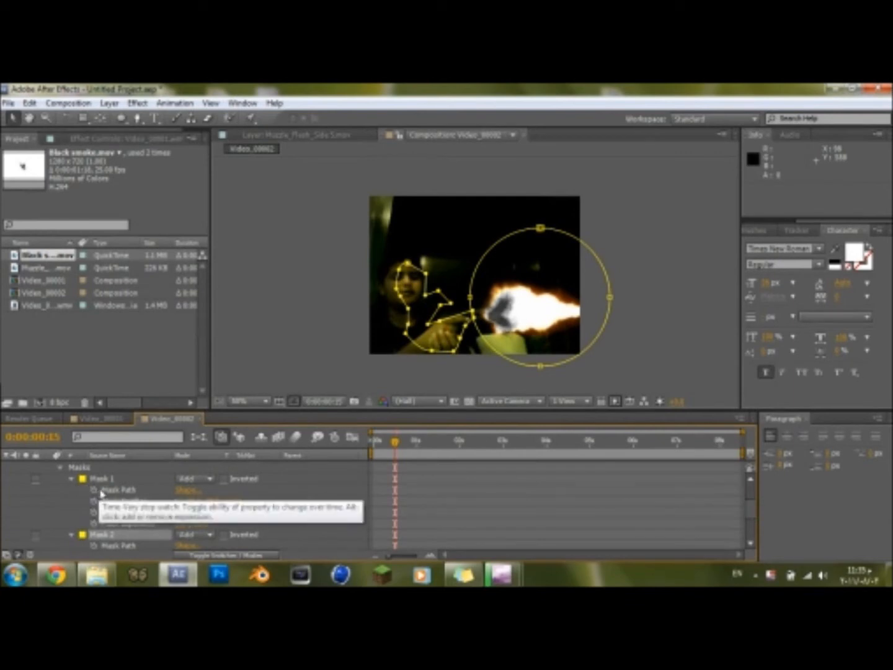
drag(395, 444, 359, 459)
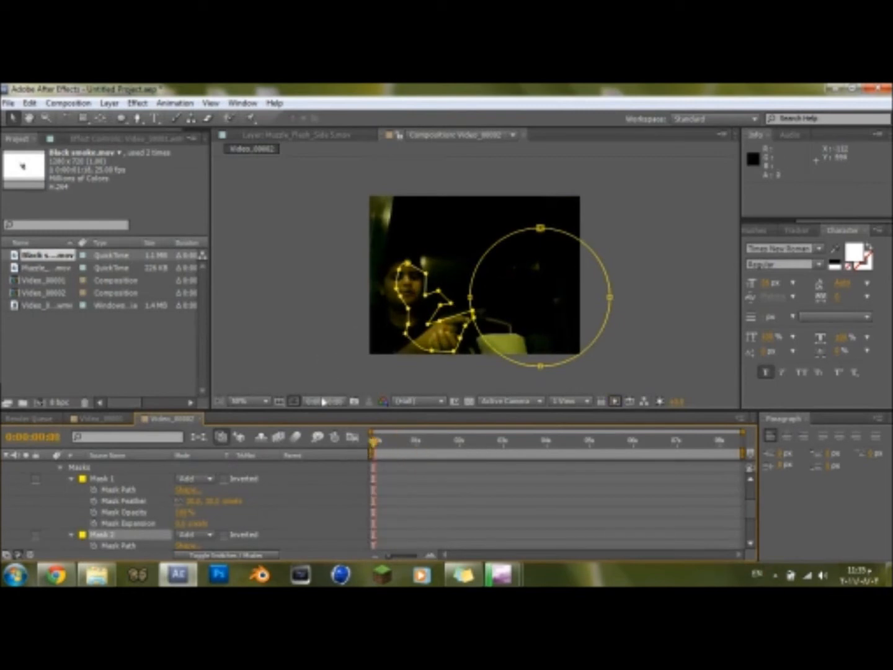
drag(184, 516, 124, 515)
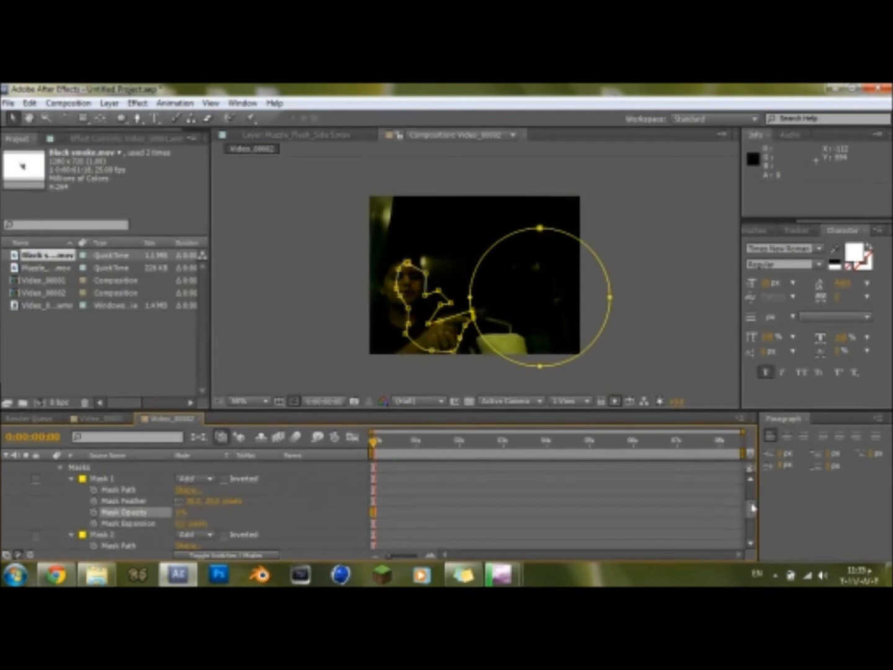
scroll(752, 510, down, 2)
drag(186, 541, 130, 541)
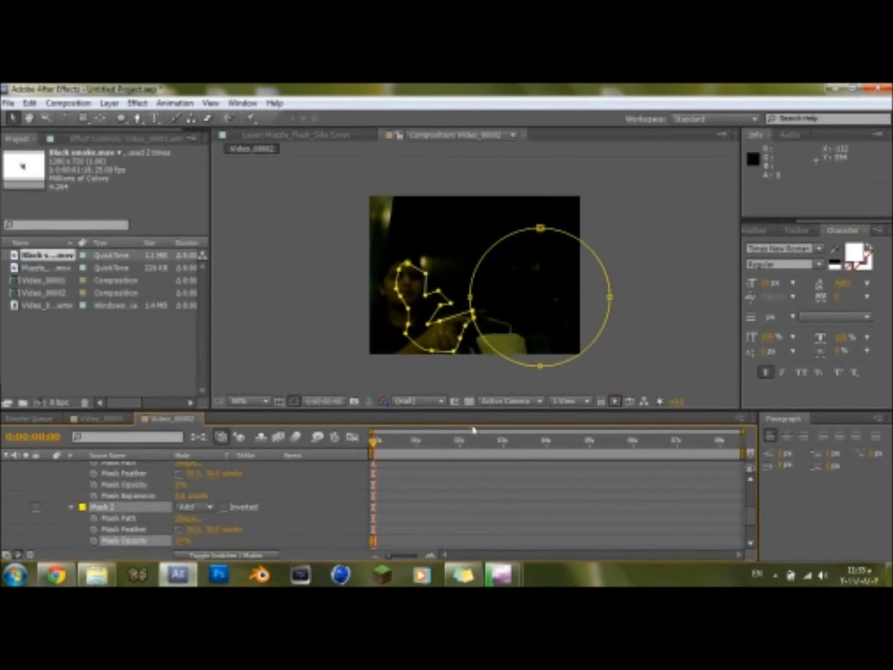
Step: At 0:00:00:00, enable Mask Opacity keyframing for Mask 1 and Mask 2, and set Mask 2's opacity to 0%
click(381, 444)
drag(384, 448, 397, 455)
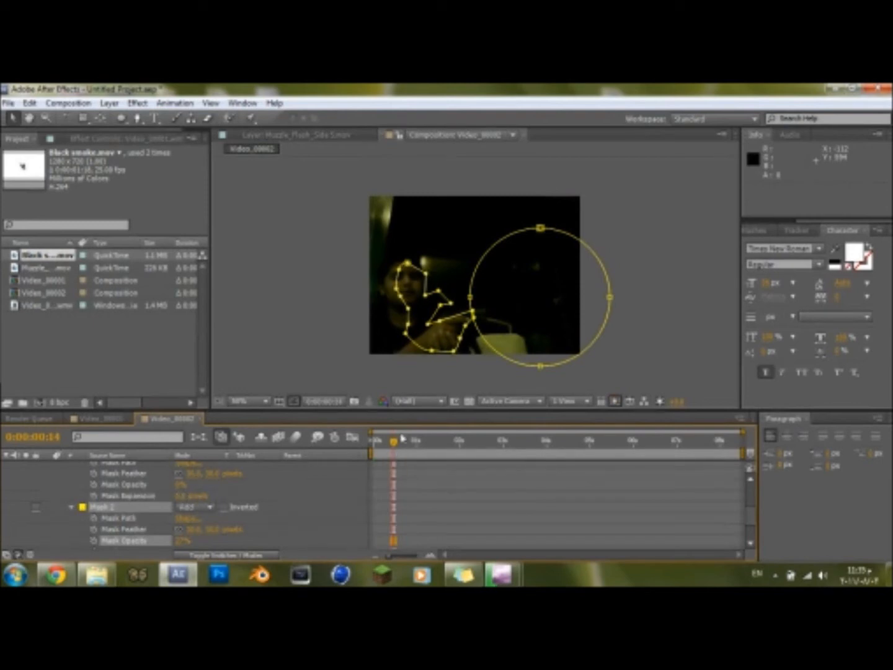
drag(394, 442, 373, 442)
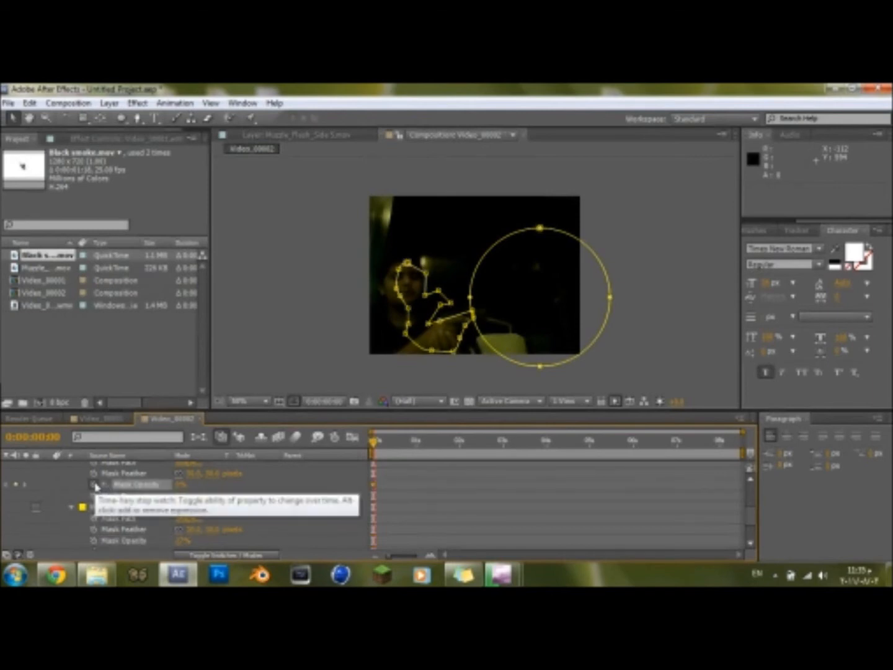
click(96, 485)
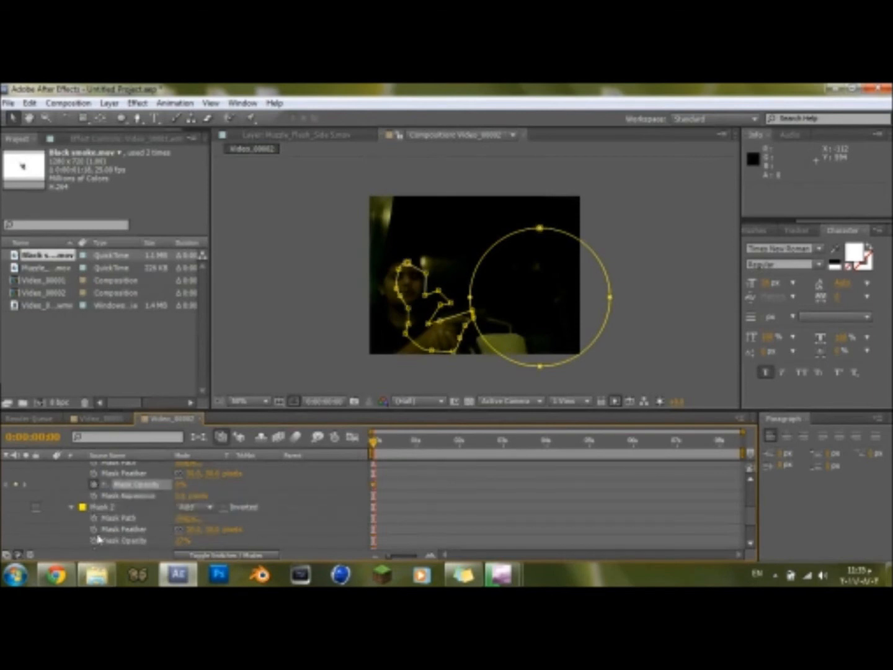
click(94, 542)
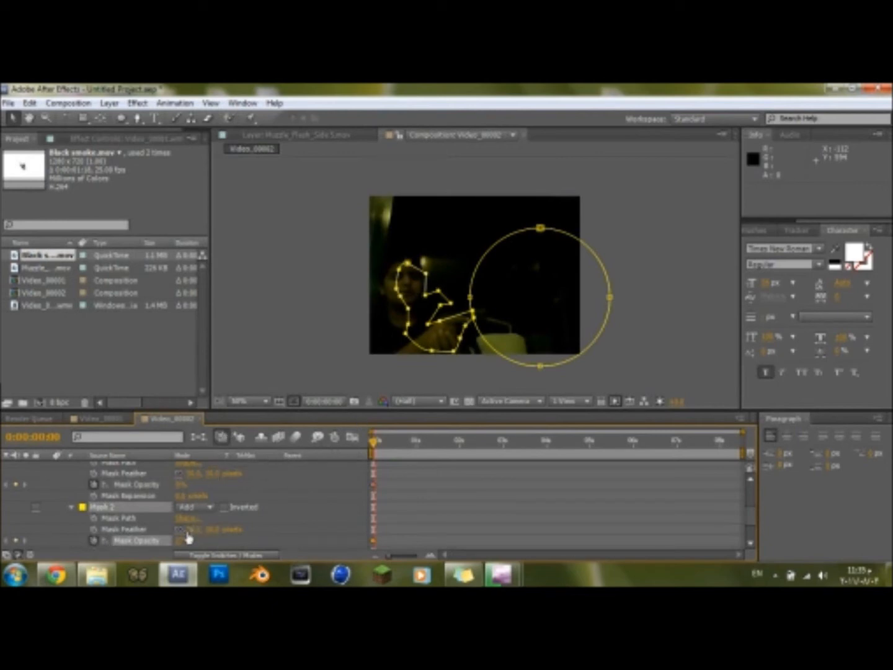
drag(182, 541, 66, 559)
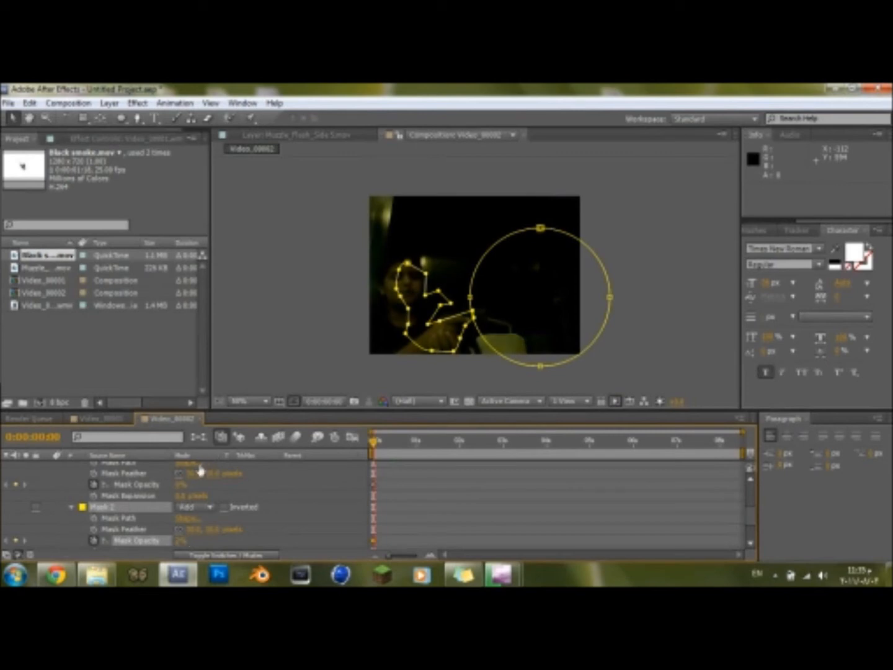
Step: Add 0% Mask Opacity keyframes to both masks at 0:00:00:14, and advance the current time to 0:00:00:16
drag(373, 446, 394, 446)
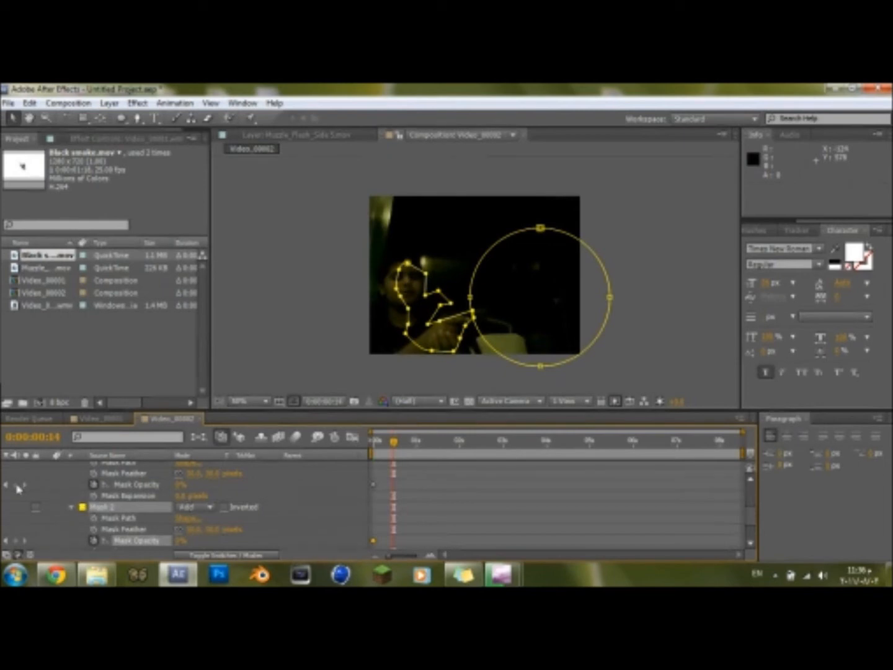
click(17, 485)
click(16, 540)
drag(394, 441, 396, 442)
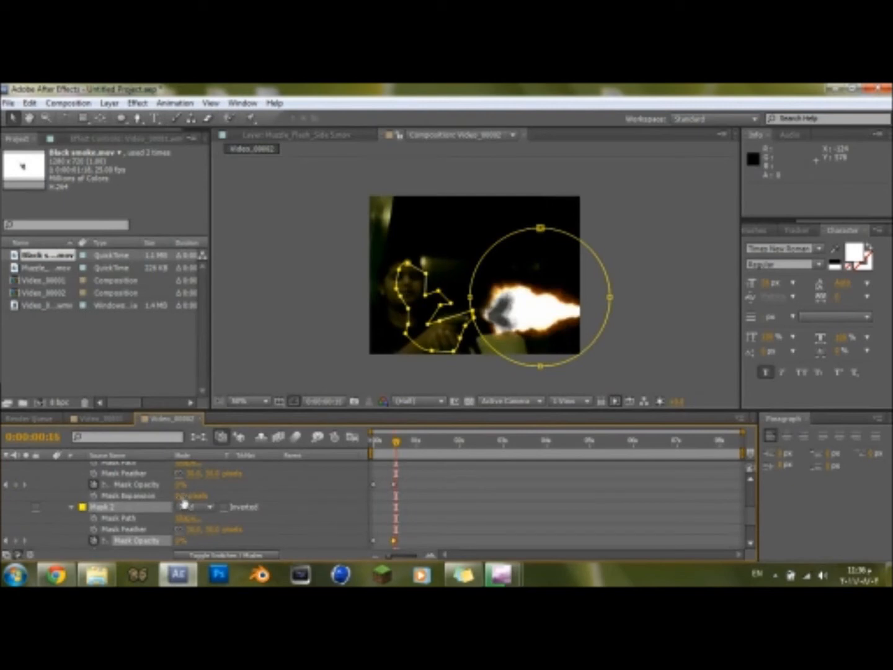
drag(184, 496, 294, 496)
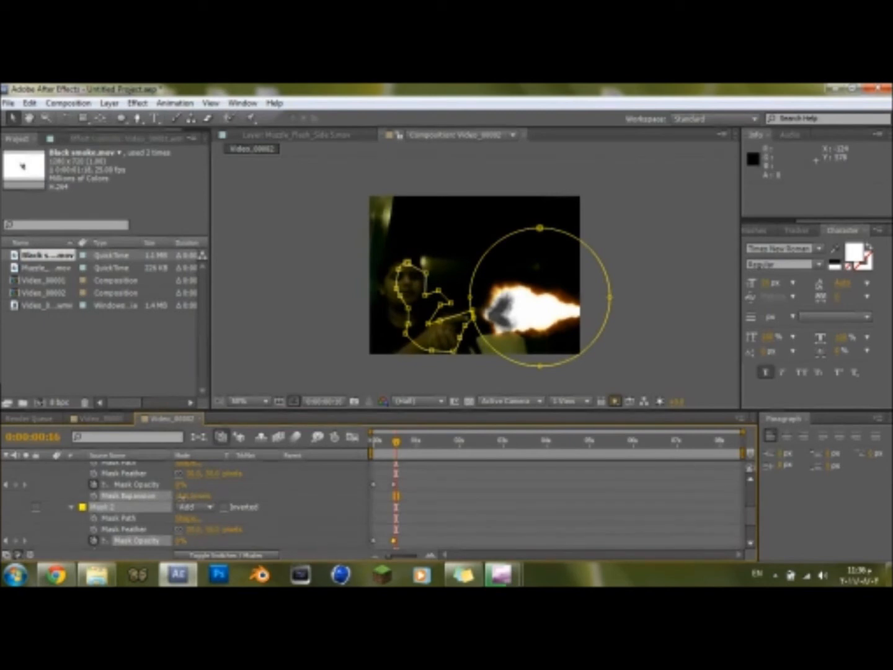
click(182, 497)
key(Return)
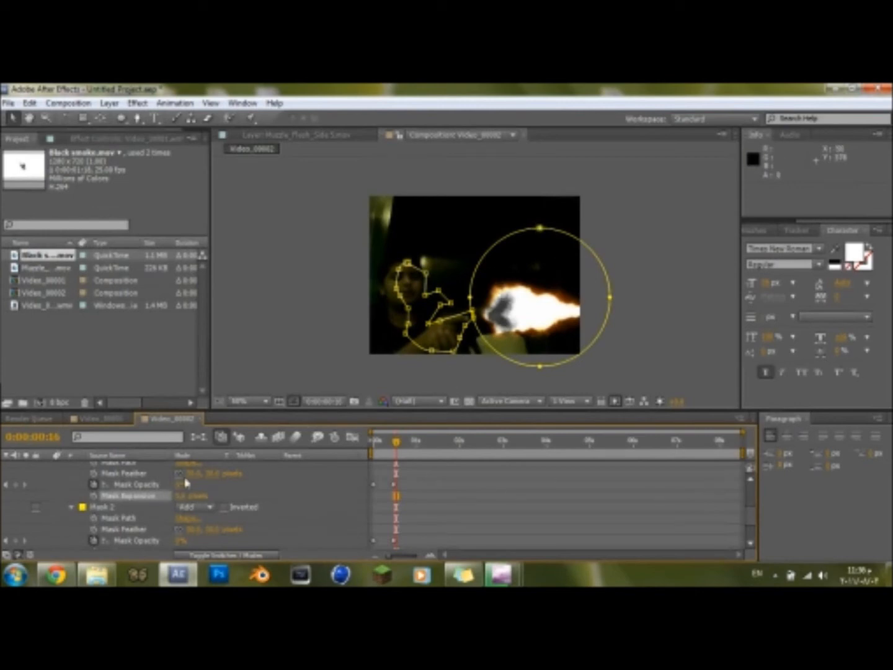
Step: At 0:00:00:16, set the Mask Opacity of both Mask 1 and Mask 2 to 100%
drag(178, 489, 373, 485)
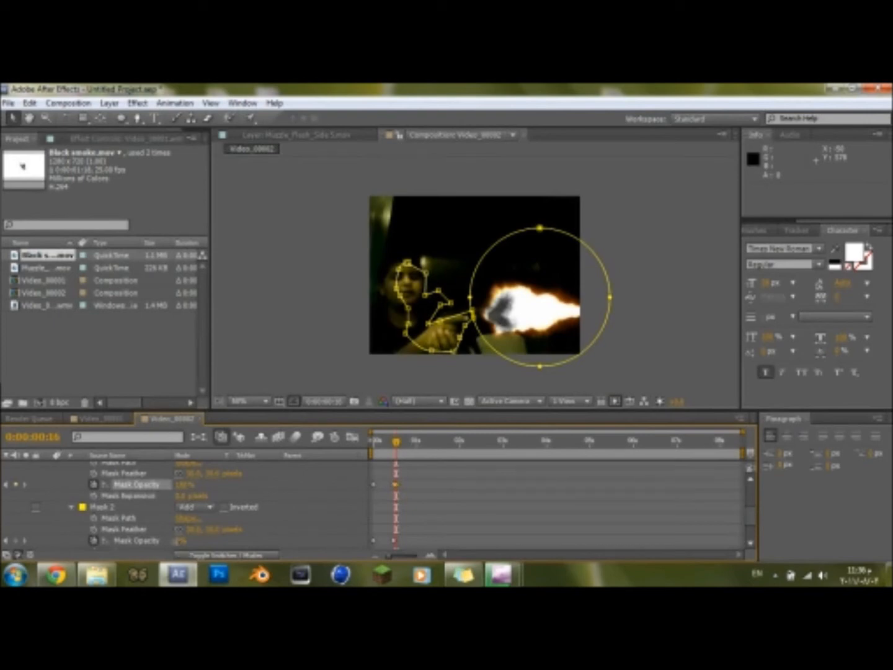
drag(182, 540, 411, 531)
click(468, 523)
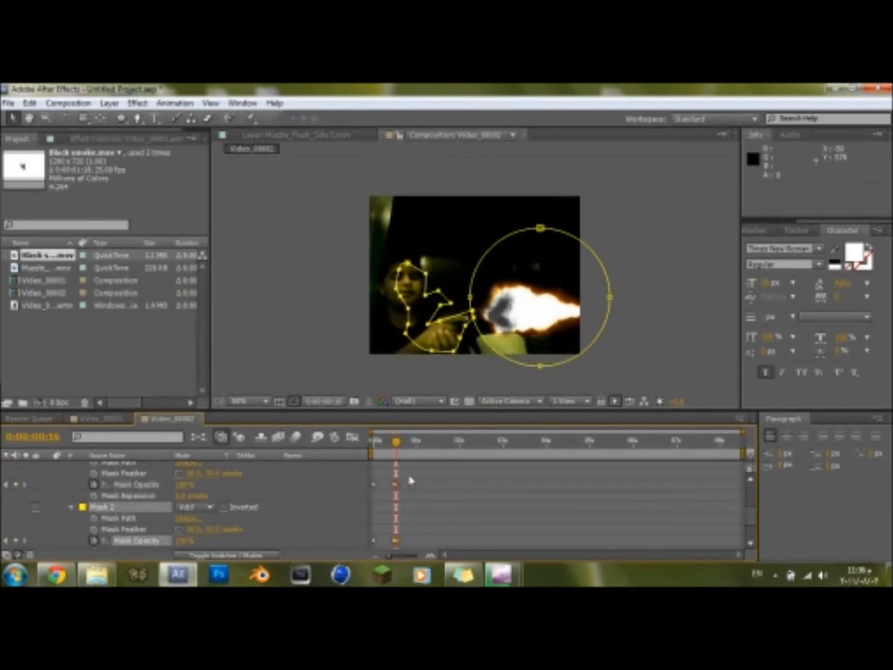
Step: At 0:00:00:18, where the first muzzle flash has ended, set the Mask Opacity of both masks to 0%
click(399, 443)
click(399, 444)
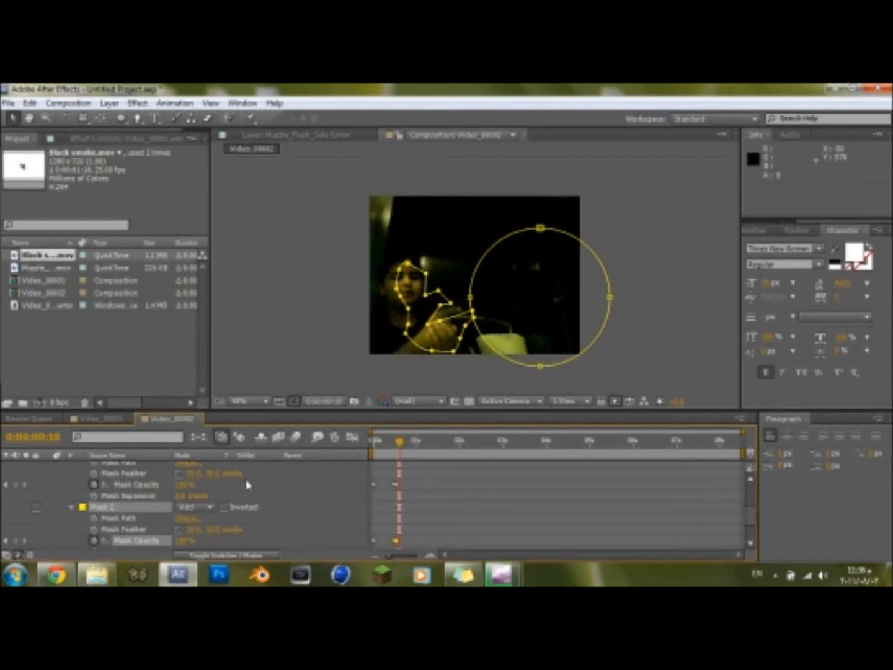
drag(184, 485, 84, 466)
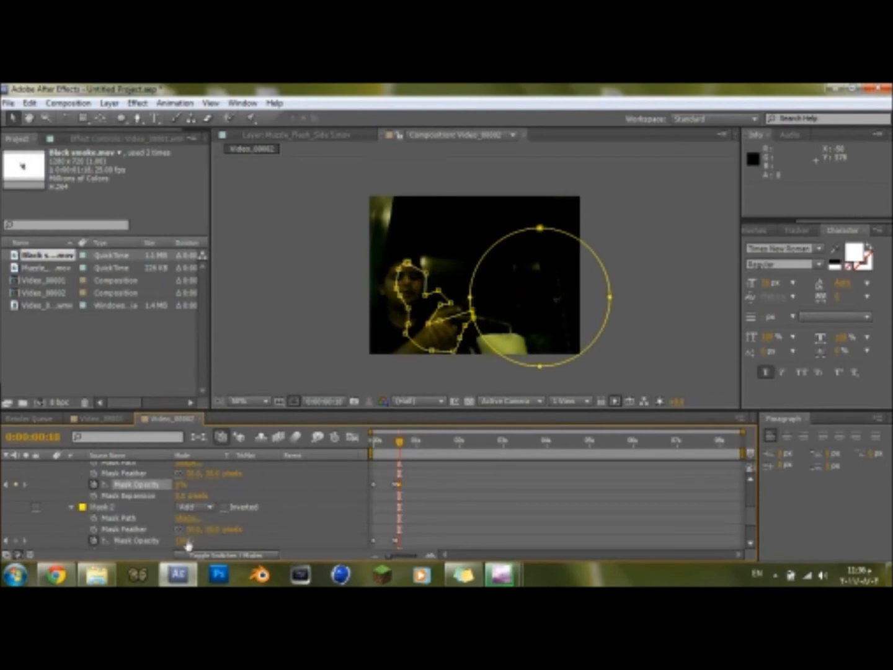
drag(184, 540, 109, 538)
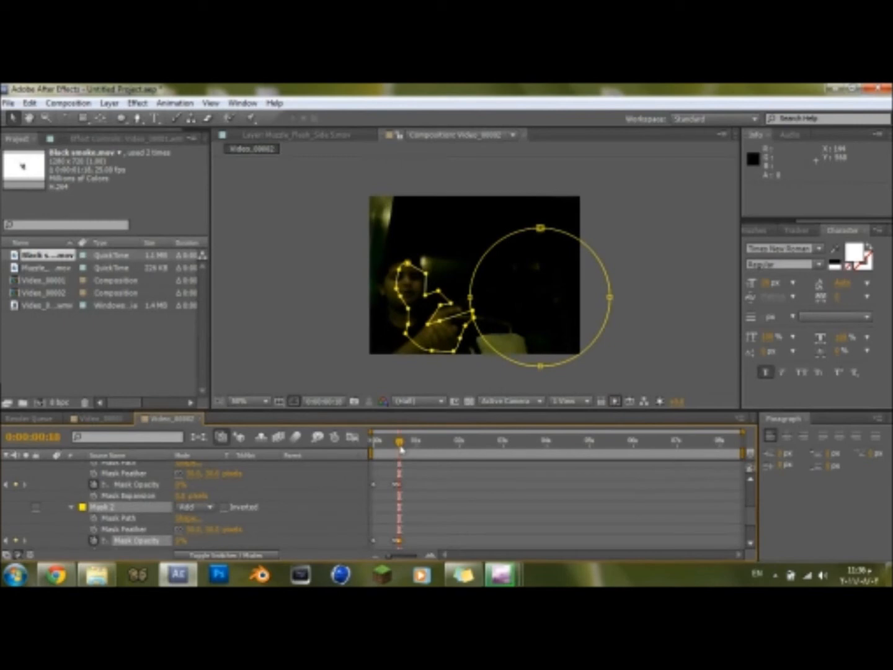
Step: At 0:00:01:17, just before the second muzzle flash, add 0% Mask Opacity keyframes to Mask 1 and Mask 2
drag(400, 442, 374, 442)
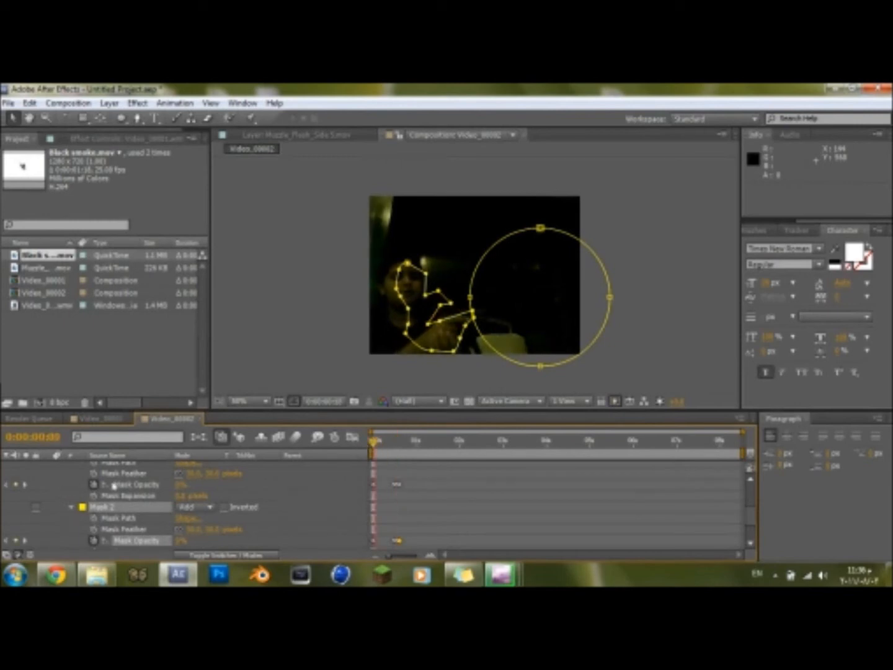
drag(374, 444, 444, 448)
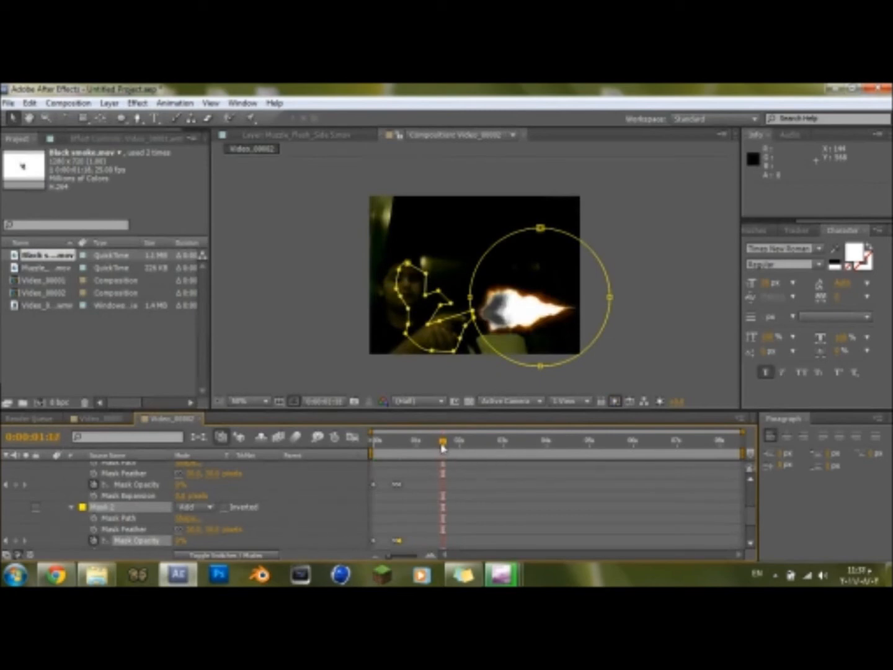
drag(445, 448, 442, 449)
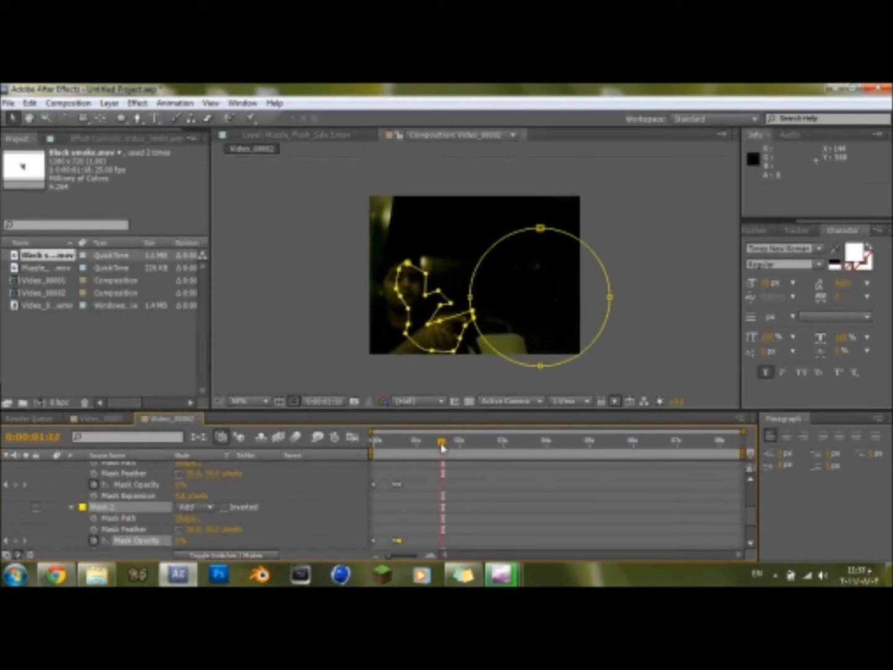
click(16, 485)
click(16, 540)
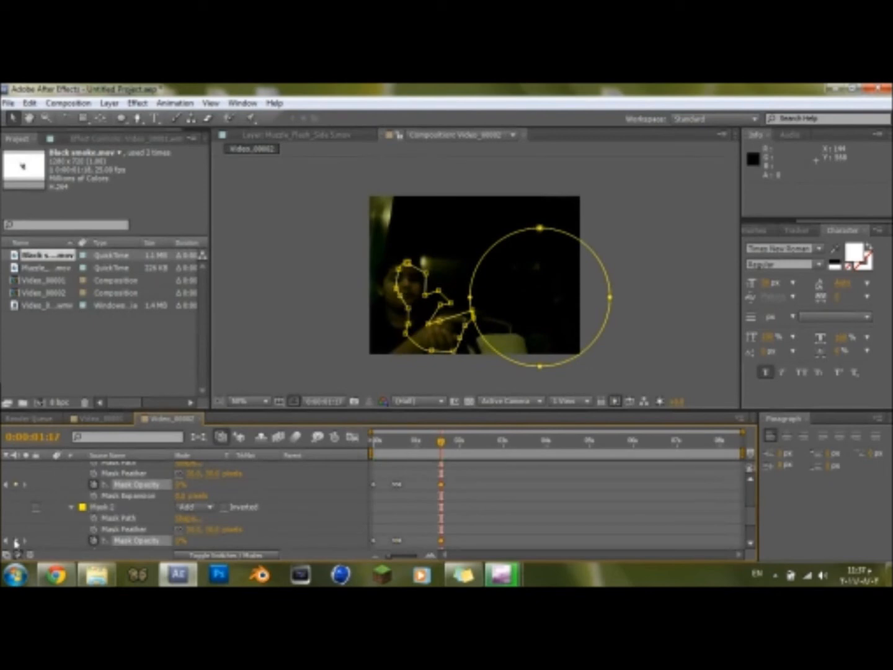
Step: At 0:00:01:19, on the second muzzle flash, set the Mask Opacity of both Mask 1 and Mask 2 to 100%
drag(442, 447, 446, 447)
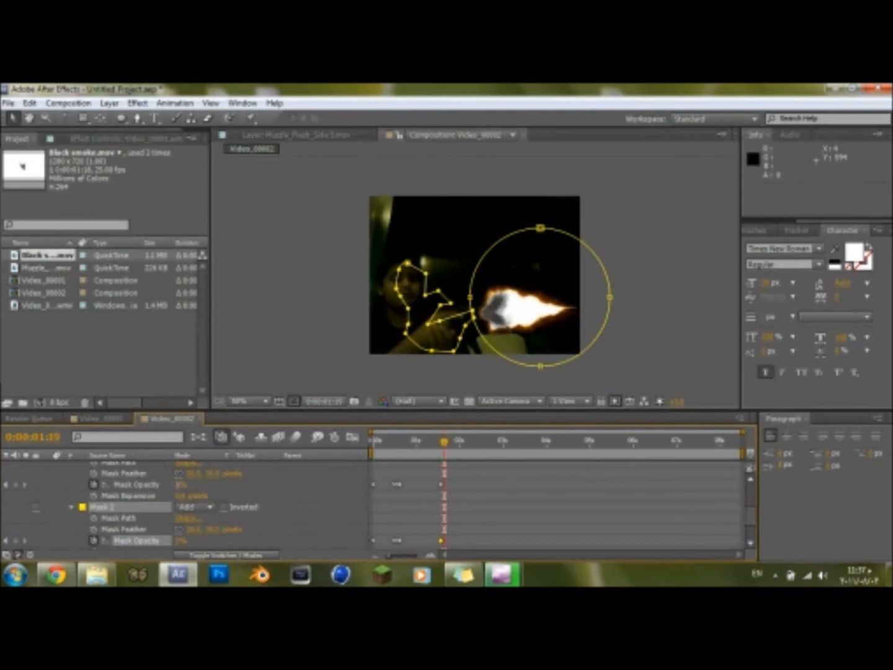
drag(179, 484, 276, 496)
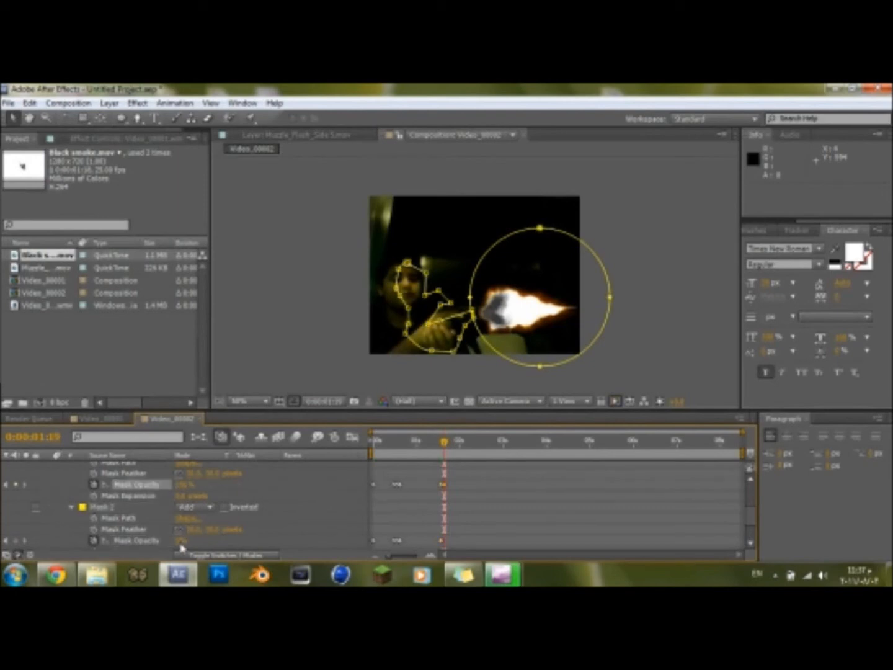
drag(181, 546, 348, 554)
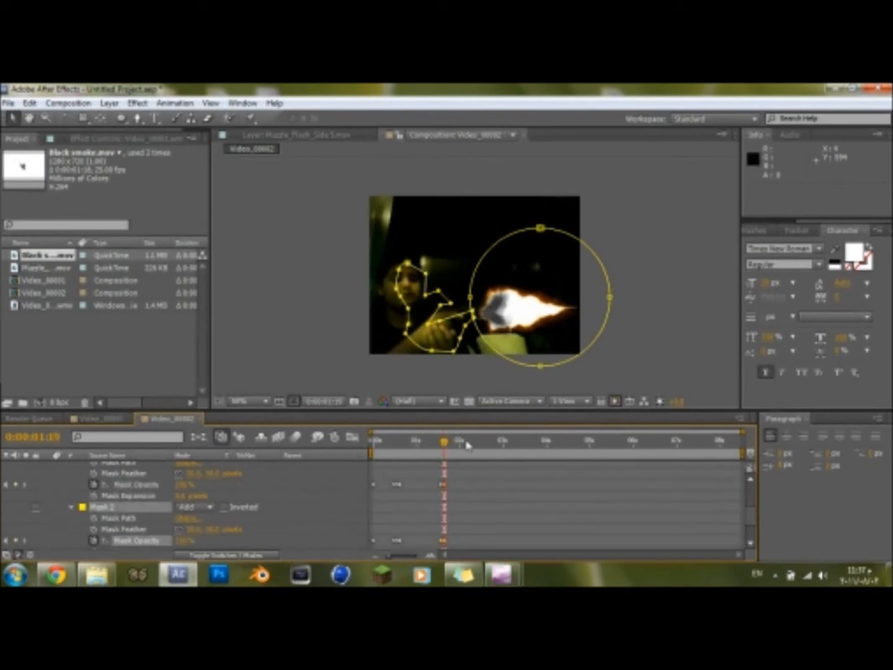
Step: At 0:00:01:22, set both masks' Mask Opacity to 0%, restarting Mask 2's opacity keyframing at that time
drag(448, 445, 451, 445)
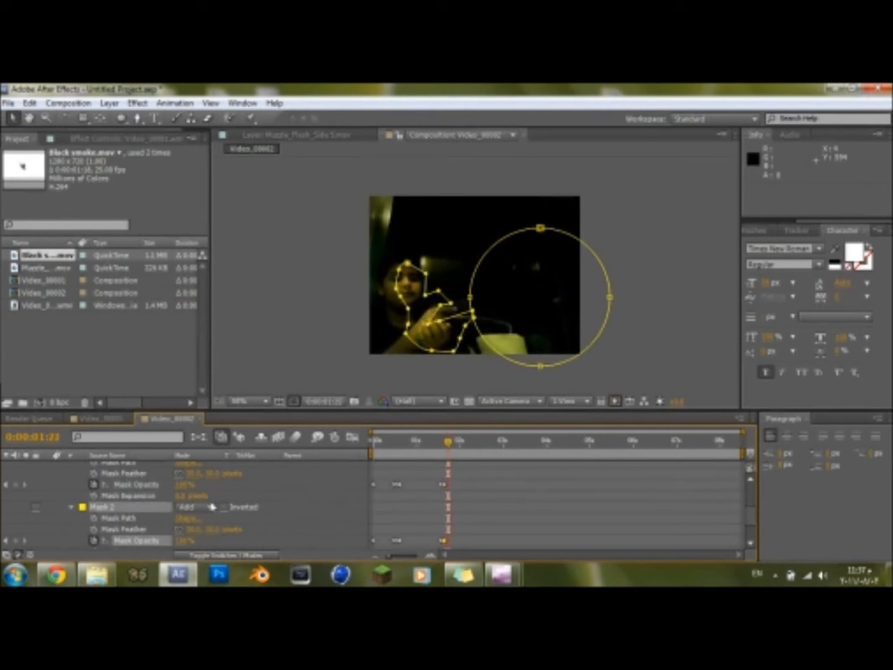
drag(182, 484, 100, 485)
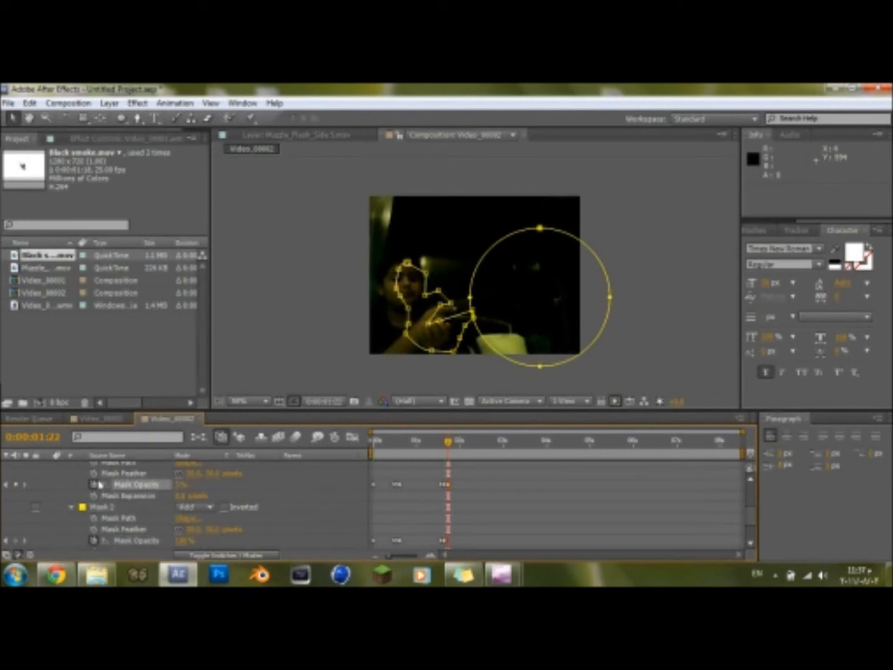
drag(185, 545, 95, 540)
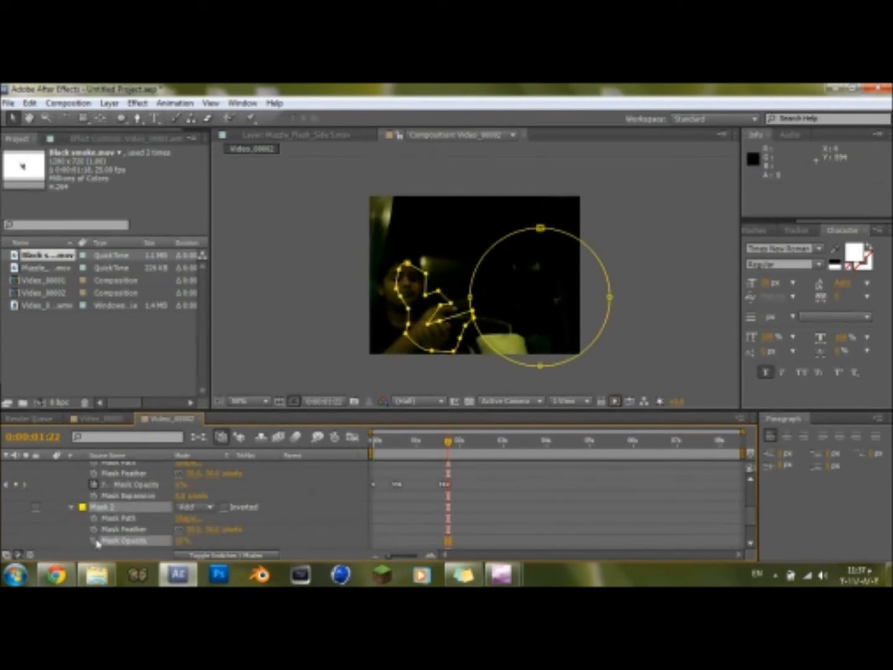
click(94, 541)
click(182, 541)
text(100)
key(Return)
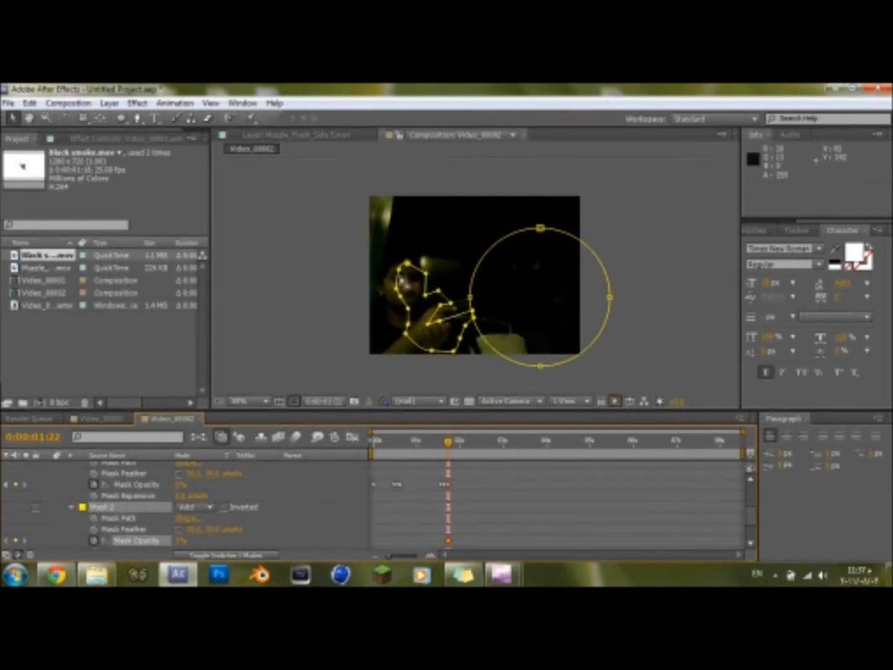
Step: Try to copy Mask 1's earlier Mask Opacity keyframes over to Mask 2
drag(439, 494, 369, 472)
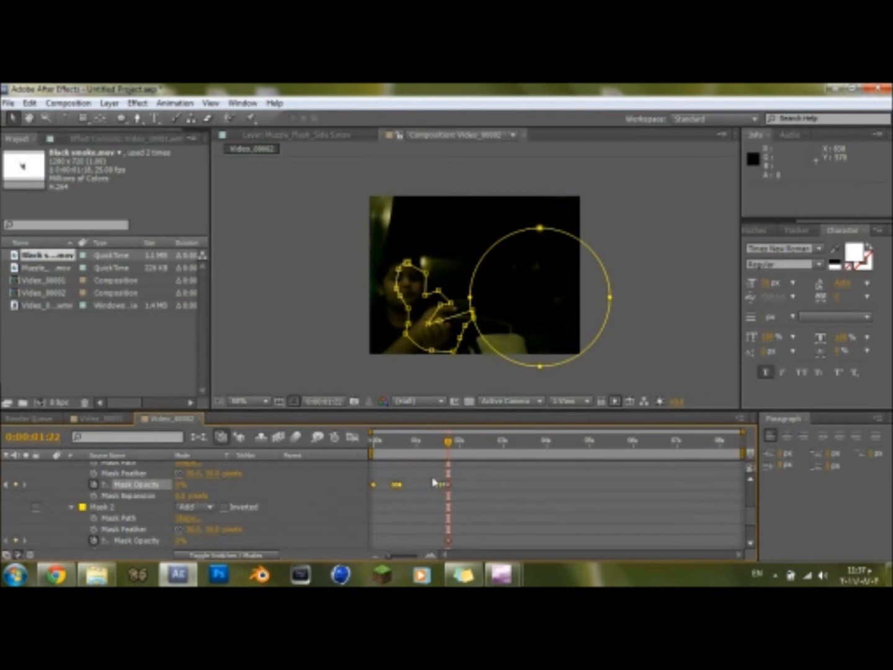
key(ctrl+c)
click(424, 542)
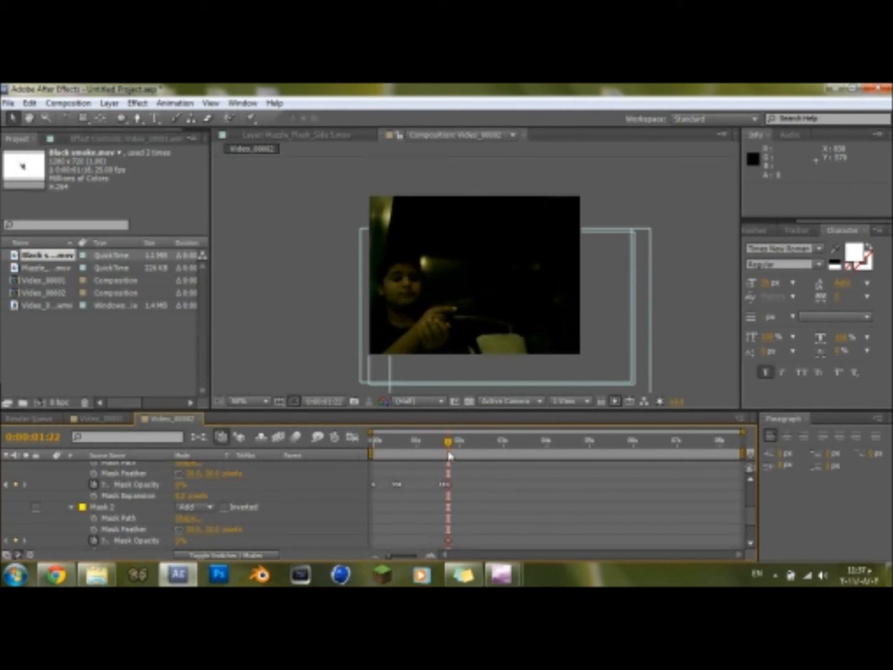
Step: Recreate Mask 2's Mask Opacity keyframes for the second flash: 100% at 0:00:01:19 and 0% at 0:00:01:17
drag(450, 444, 449, 446)
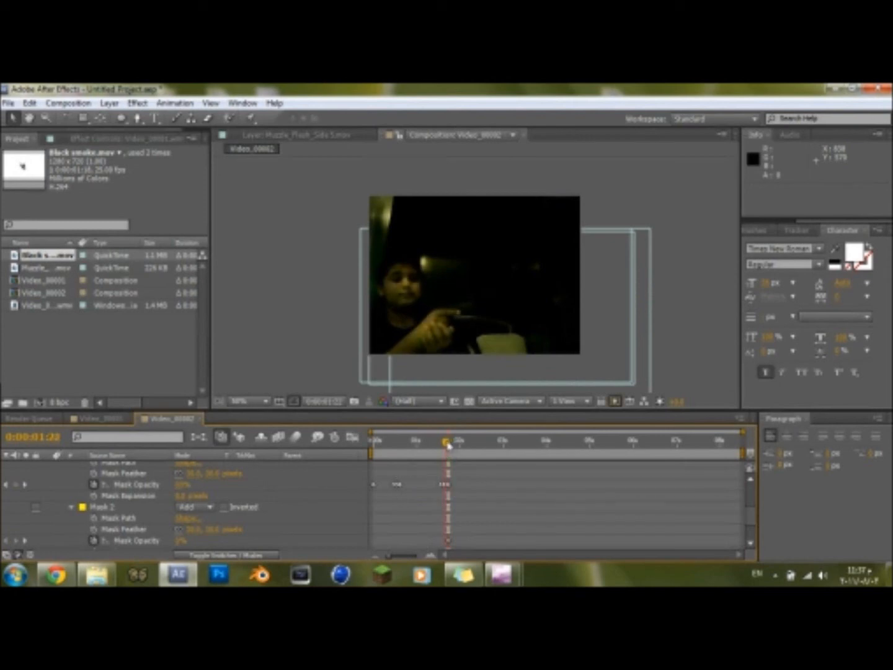
click(444, 489)
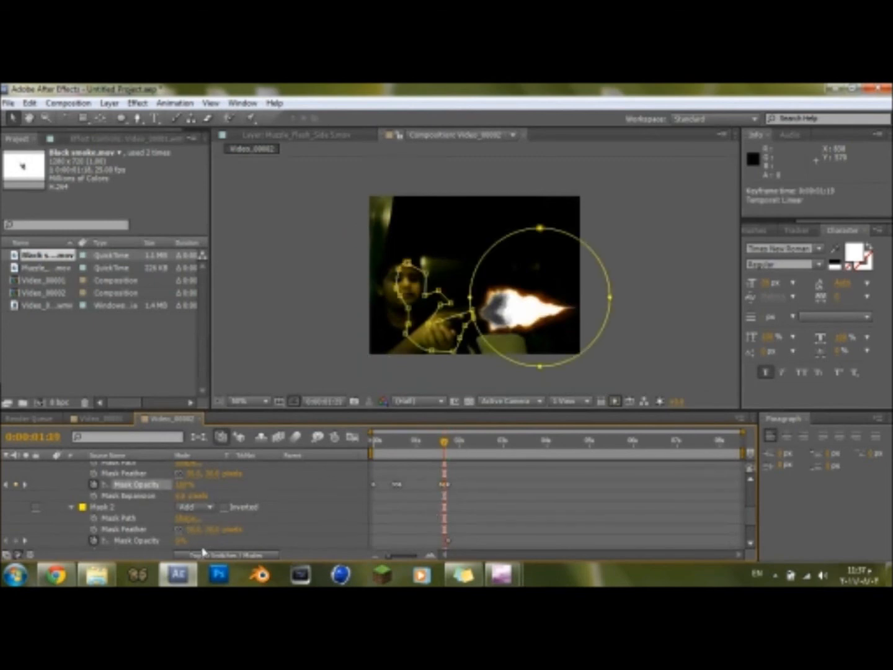
drag(178, 542, 347, 539)
click(388, 533)
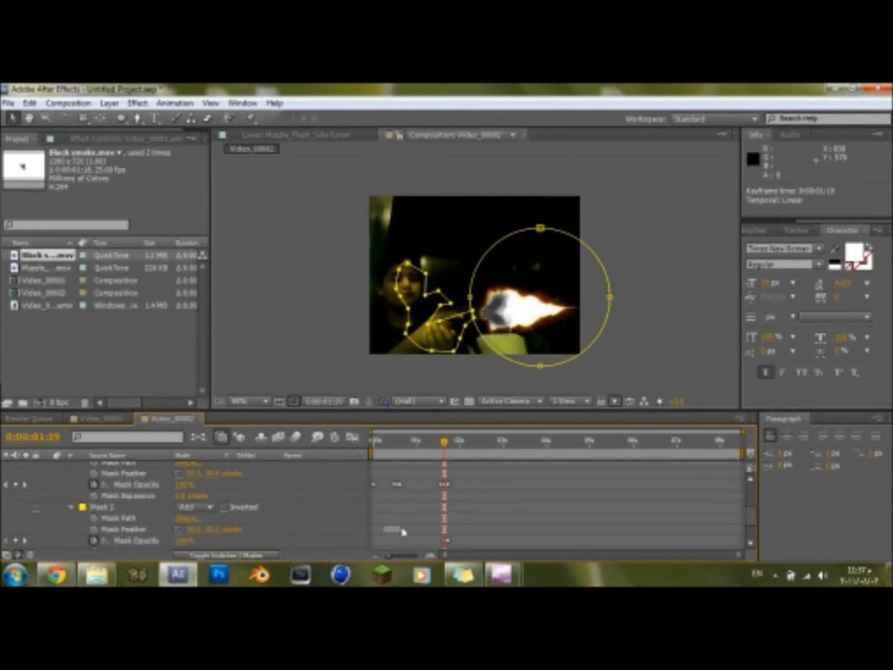
click(405, 532)
drag(444, 444, 441, 445)
drag(182, 542, 133, 511)
Step: For the first flash, add Mask 2 Mask Opacity keyframes of 0% at 0:00:00:18 and 100% at 0:00:00:16
drag(448, 444, 402, 456)
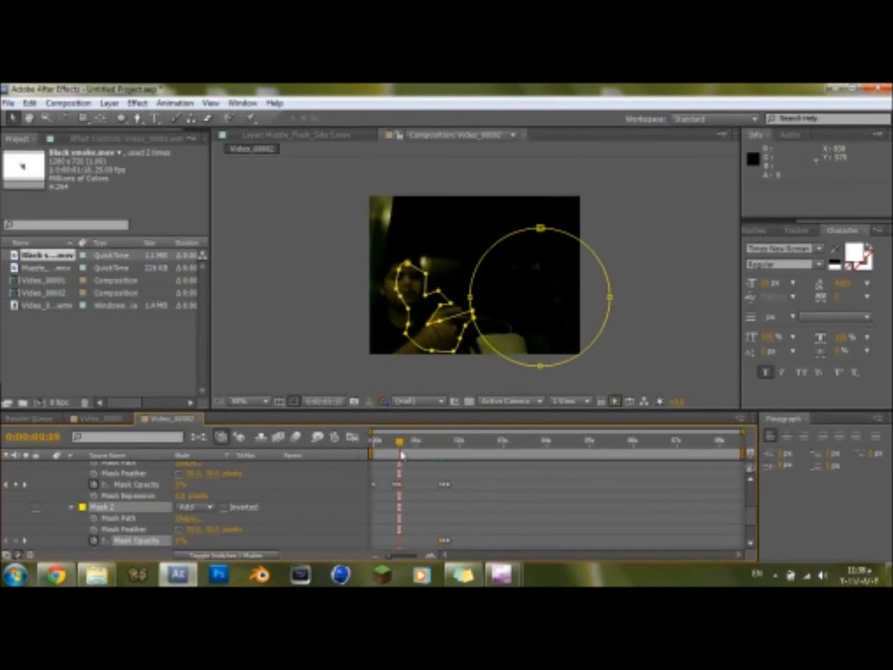
click(398, 484)
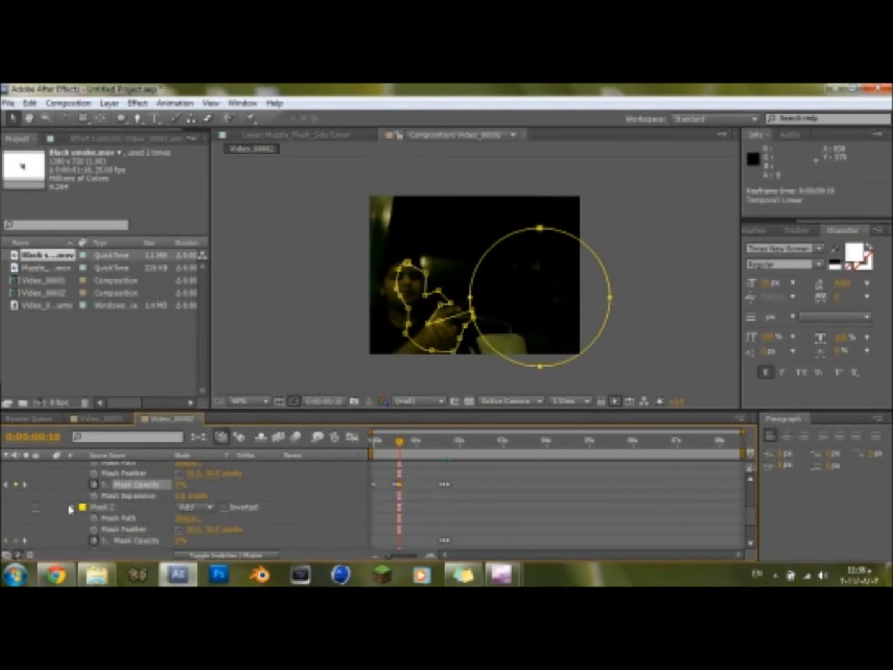
click(18, 540)
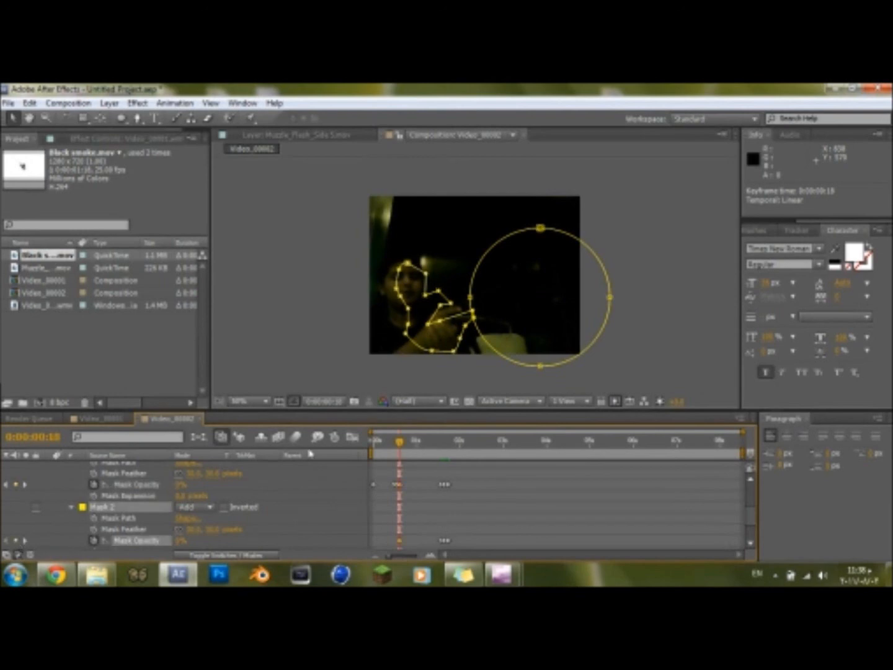
drag(403, 445, 400, 444)
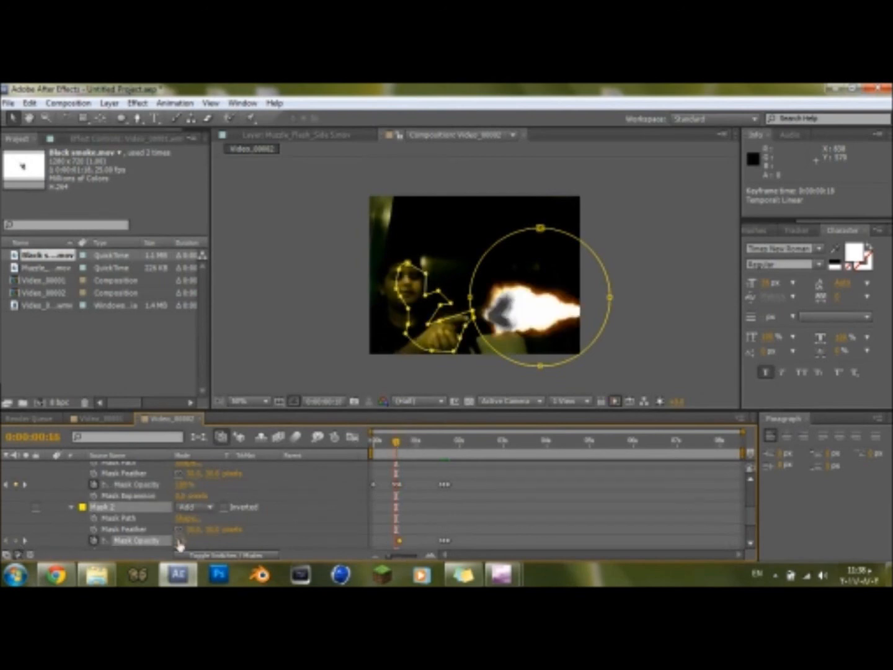
drag(180, 540, 192, 540)
Step: Key Mask 2's Mask Opacity to 0% at 0:00:00:14 and at the start of the composition, 0:00:00:00
drag(400, 445, 397, 445)
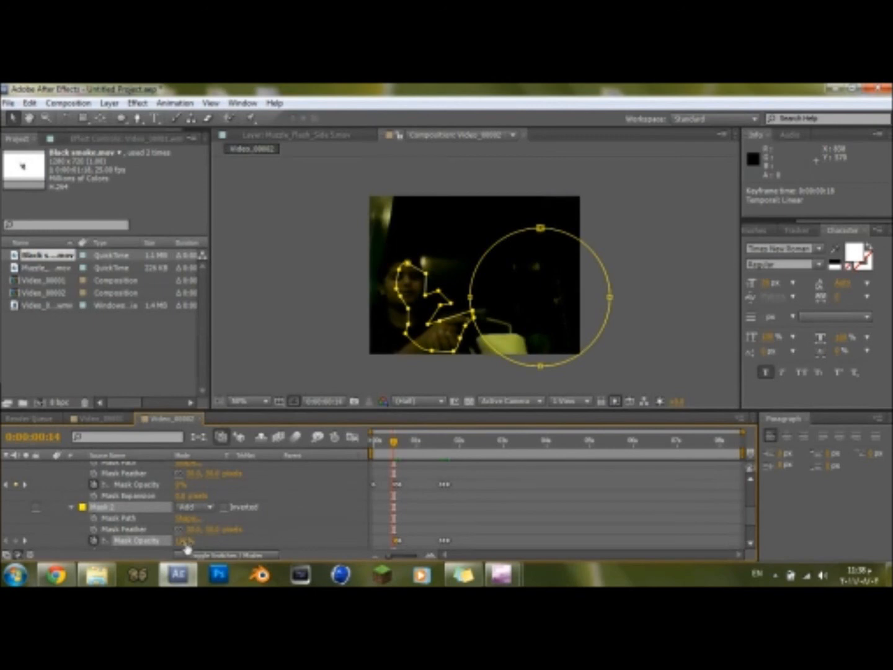
drag(185, 544, 81, 541)
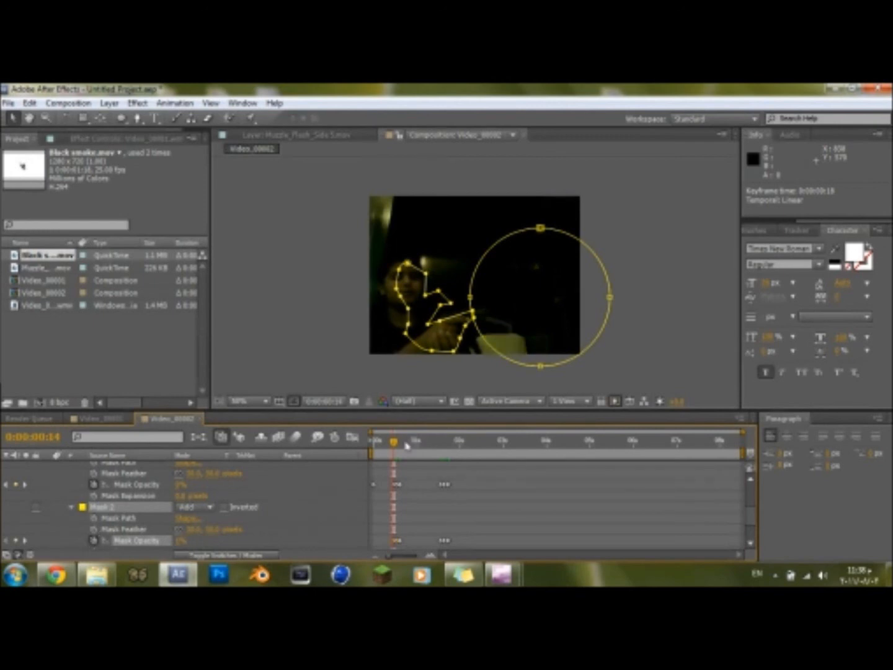
drag(394, 448, 373, 443)
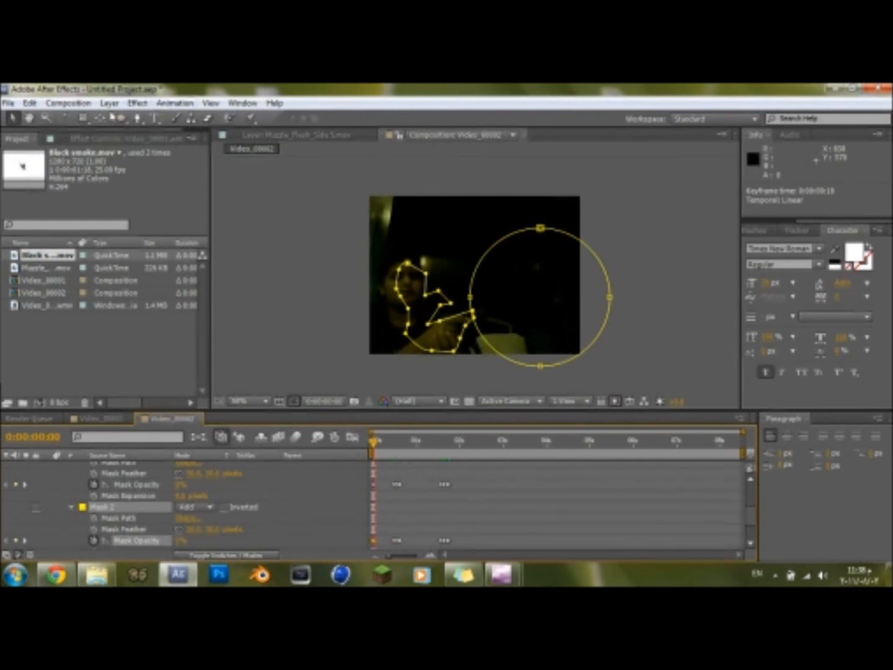
Step: Add the Video_00002 composition to the render queue and render it with the Best Settings and Lossless output
click(86, 103)
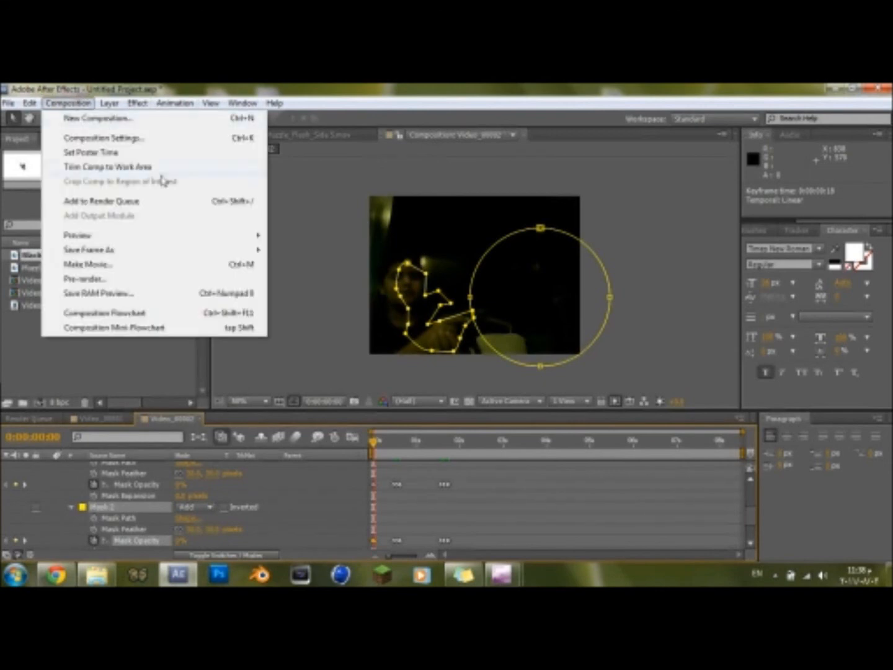
click(183, 207)
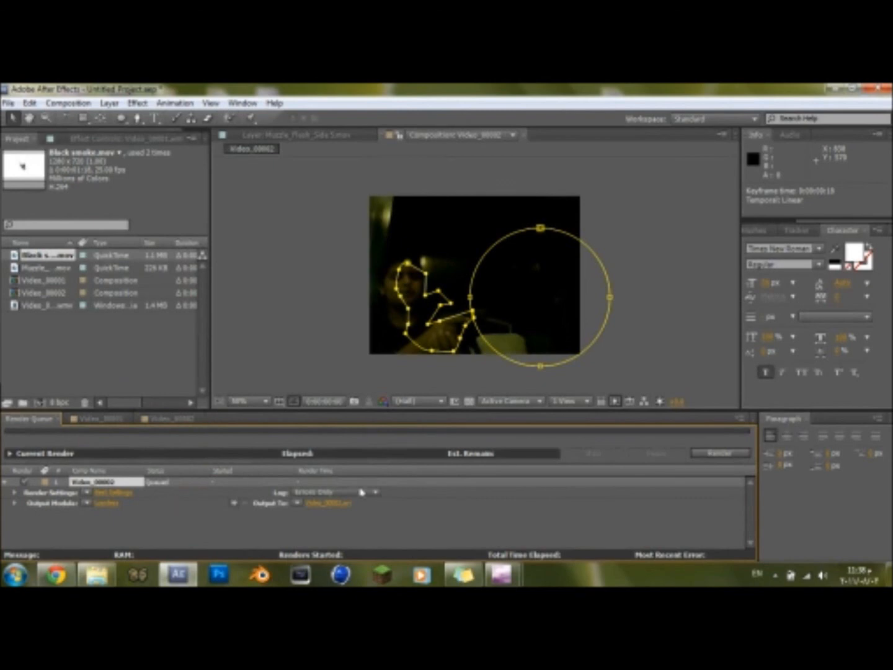
click(739, 458)
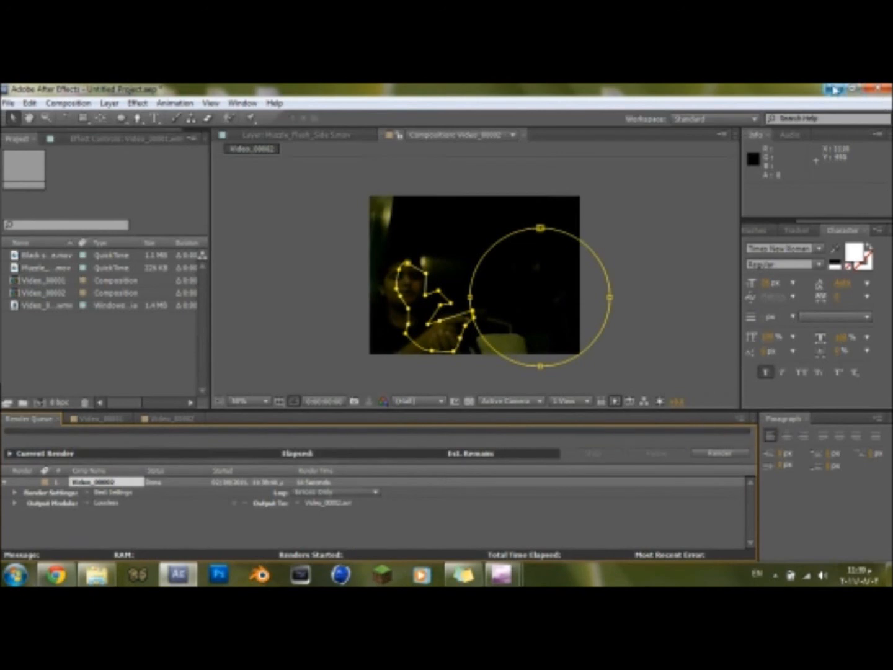
Step: Switch to the desktop, play the rendered Video_00002 file from the beginning in the media player, and close the player
click(836, 90)
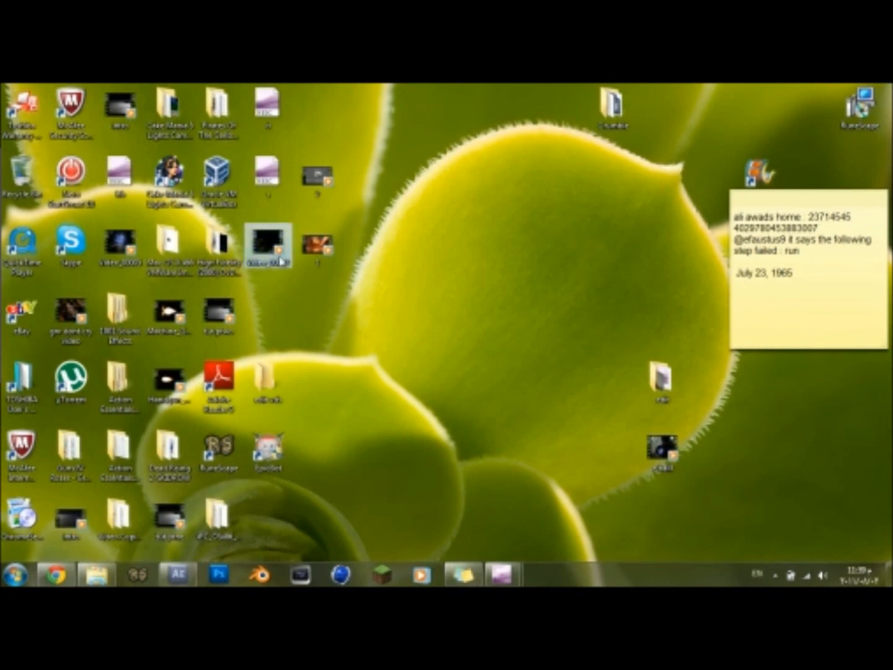
double_click(281, 261)
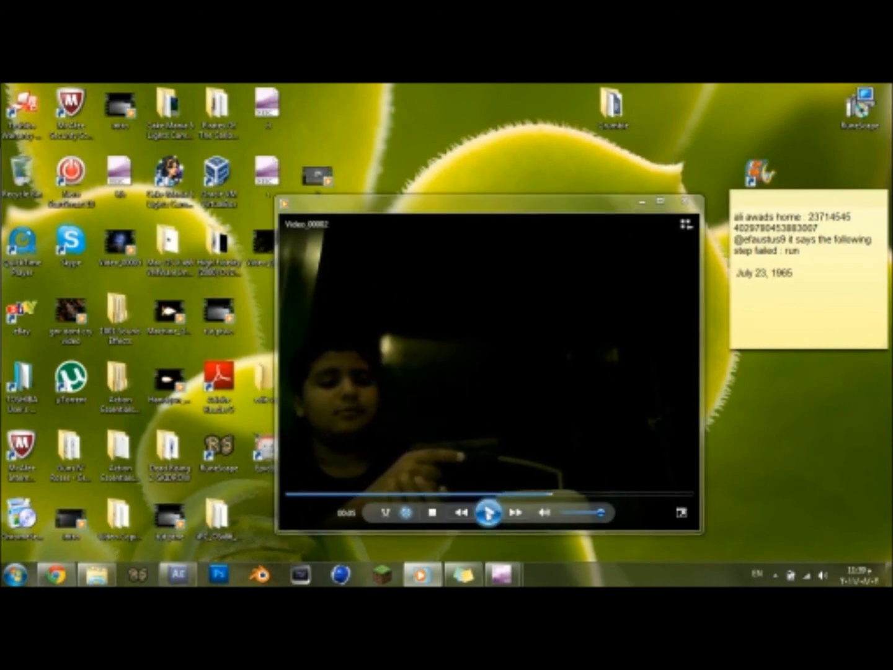
click(488, 512)
drag(344, 500, 288, 494)
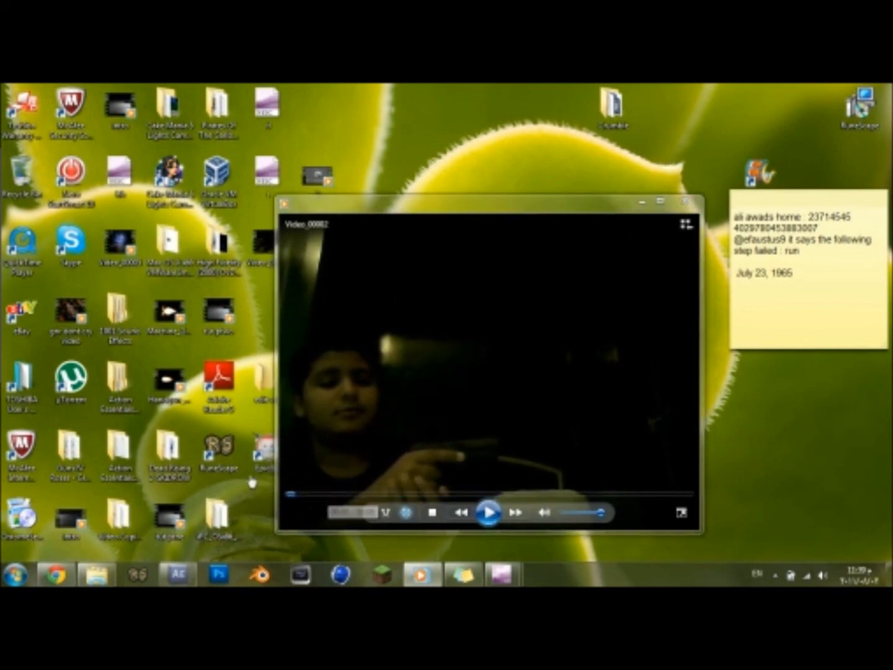
click(488, 512)
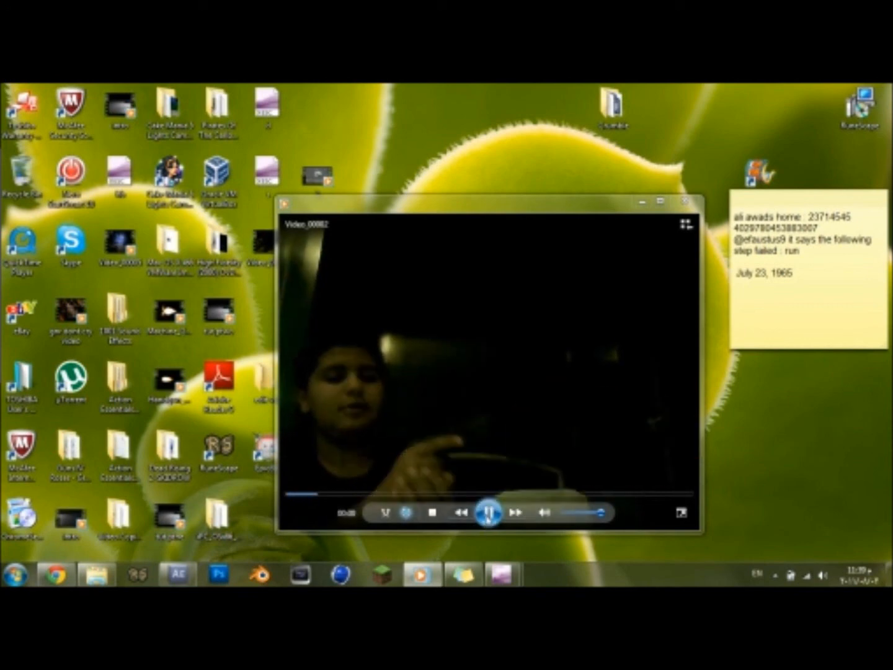
click(488, 512)
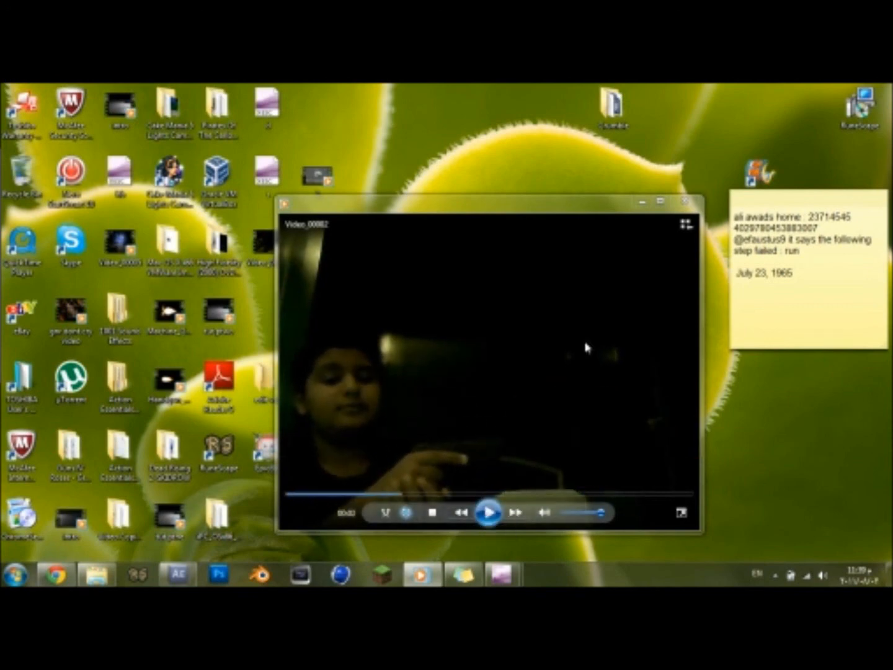
click(685, 201)
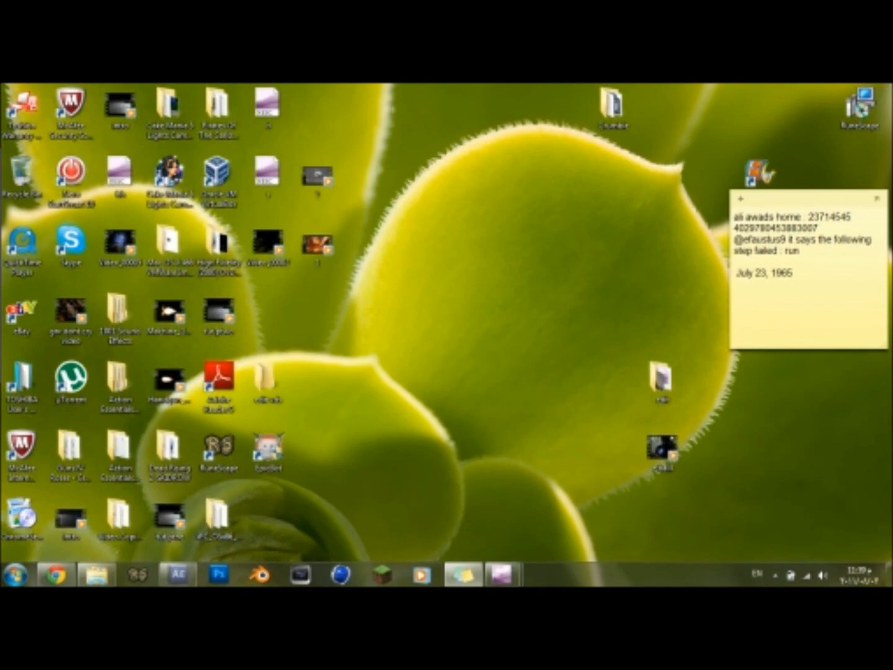
mouse_move(503, 575)
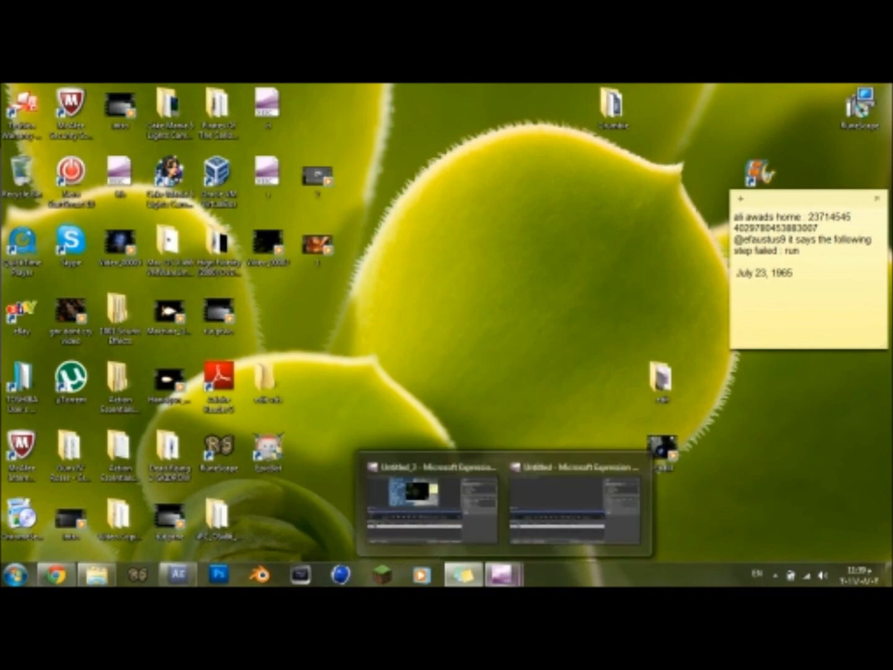